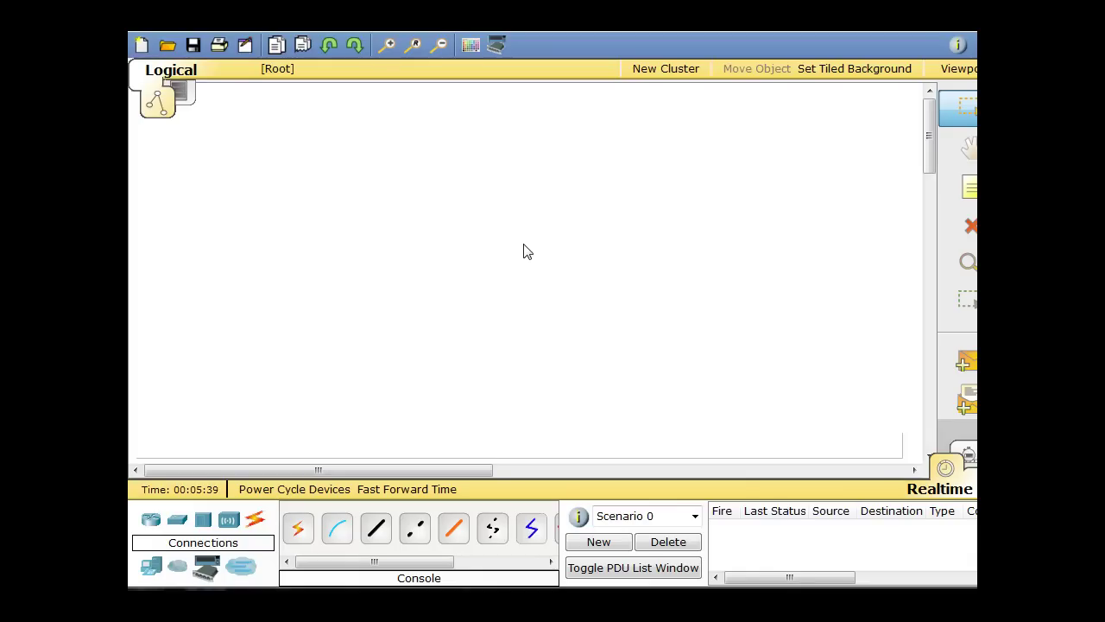
# Place a Generic Router-PT on the logical workspace.
pyautogui.click(152, 522)
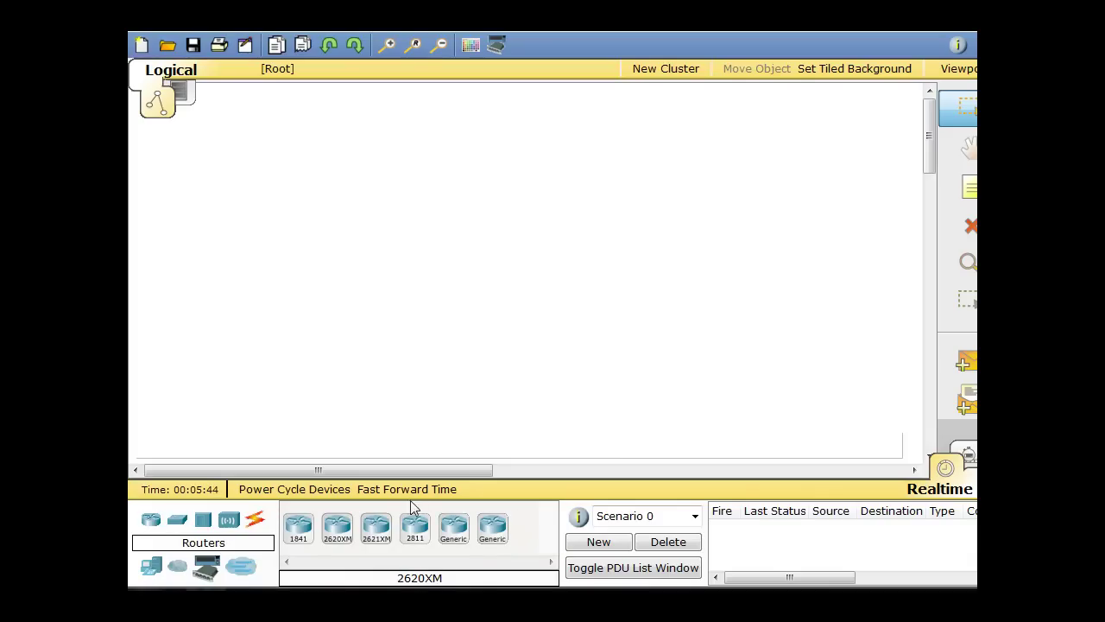
pyautogui.click(454, 527)
pyautogui.click(507, 208)
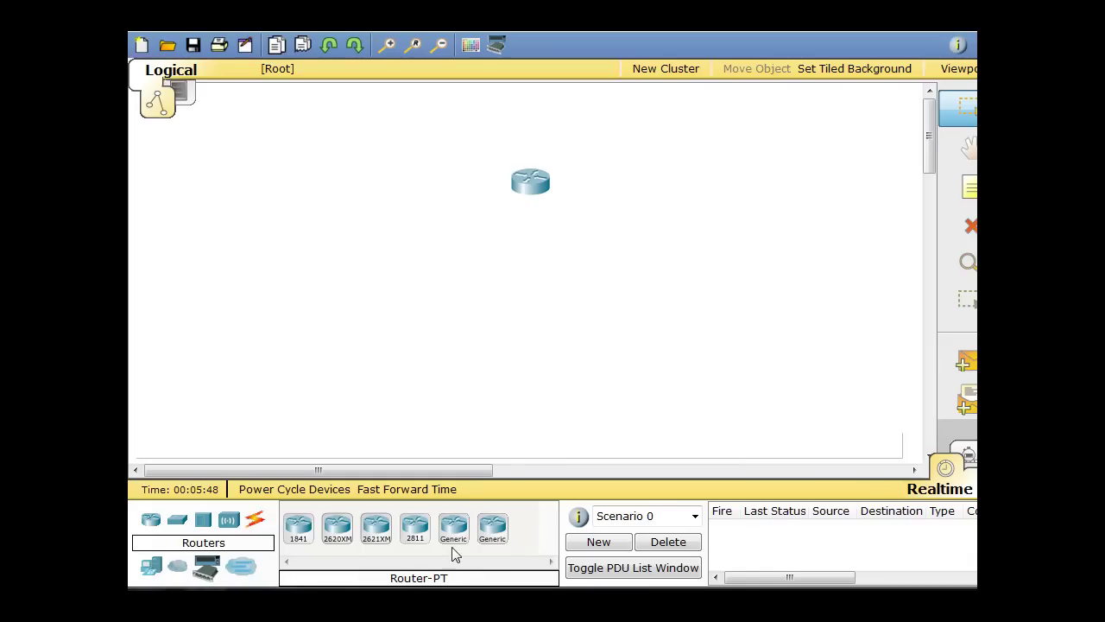
# Place a Generic PC-PT end device below the router.
pyautogui.click(155, 567)
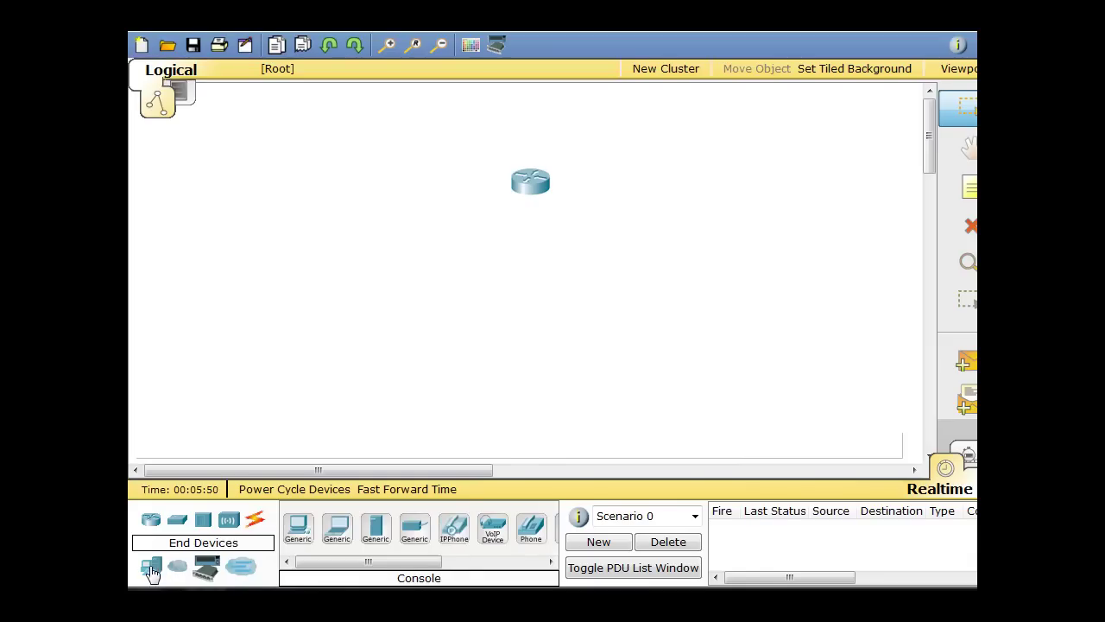
pyautogui.click(298, 528)
pyautogui.click(533, 318)
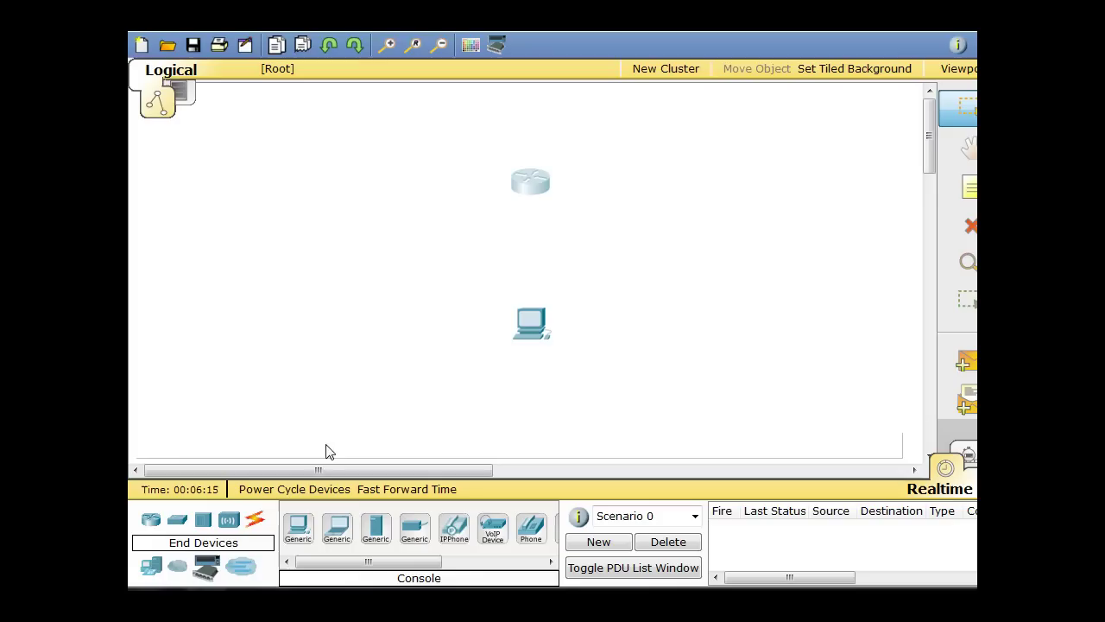
# Run a Console cable from PC1's RS 232 port to the router's Console port.
pyautogui.click(254, 519)
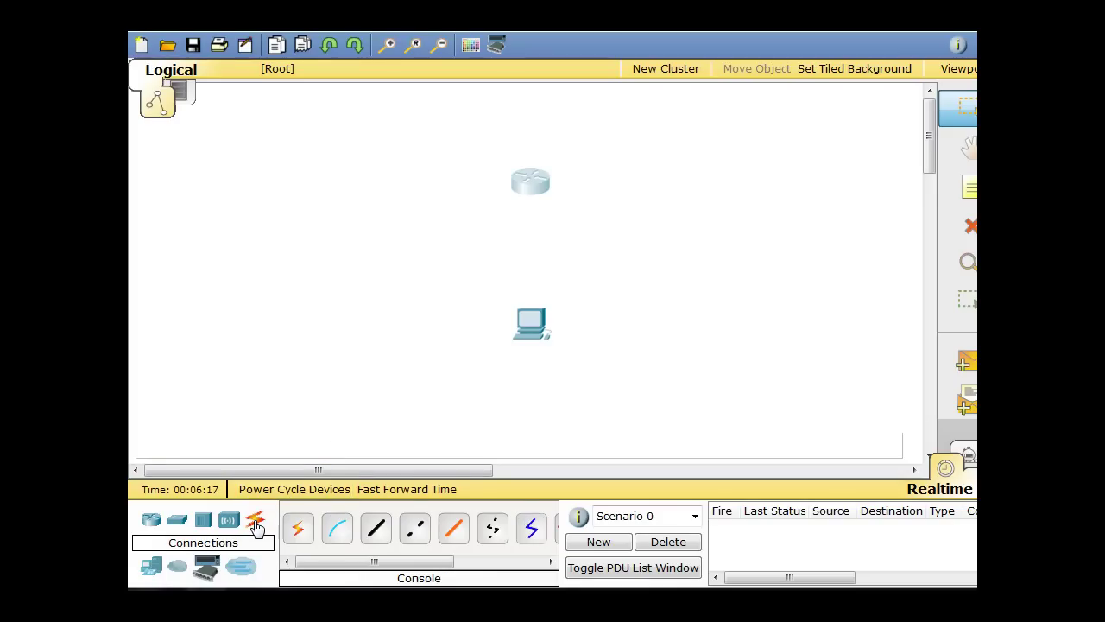
pyautogui.click(339, 531)
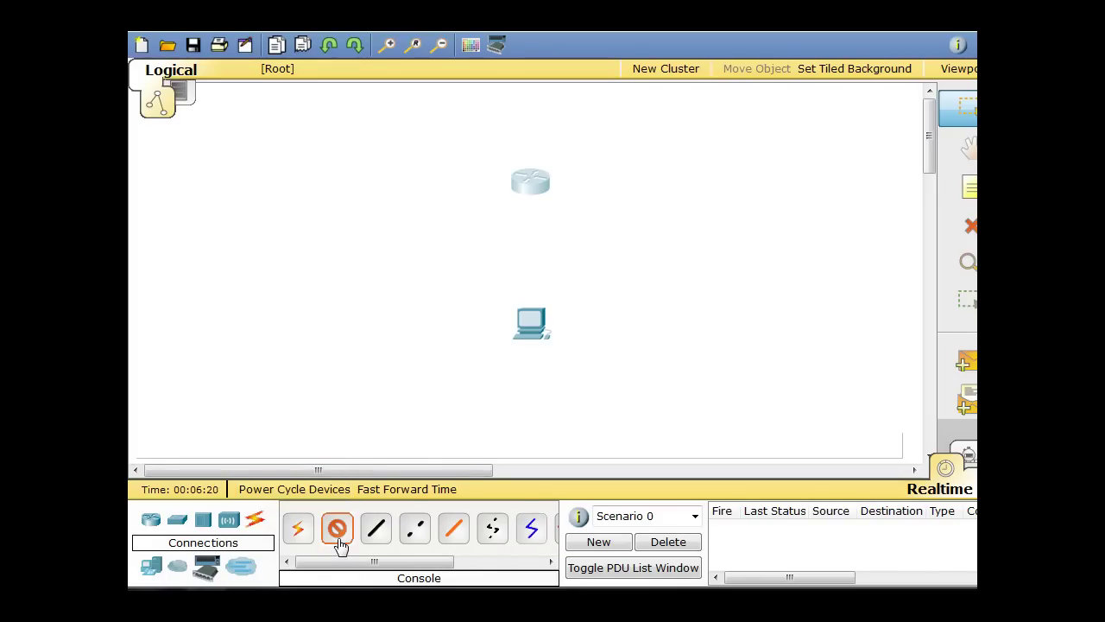
pyautogui.click(531, 321)
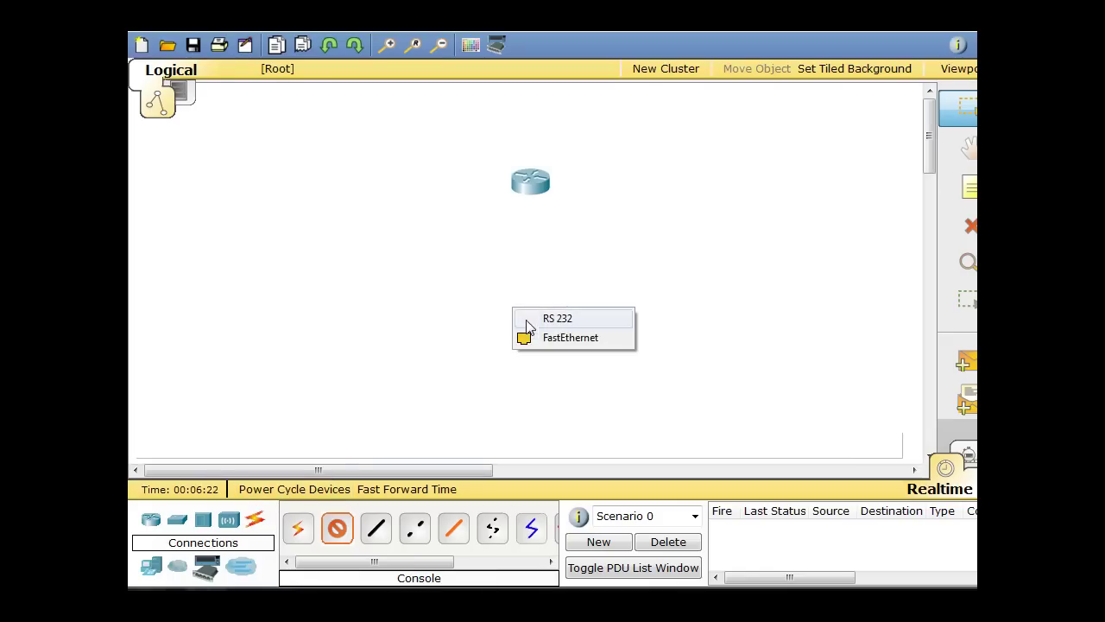
pyautogui.click(586, 325)
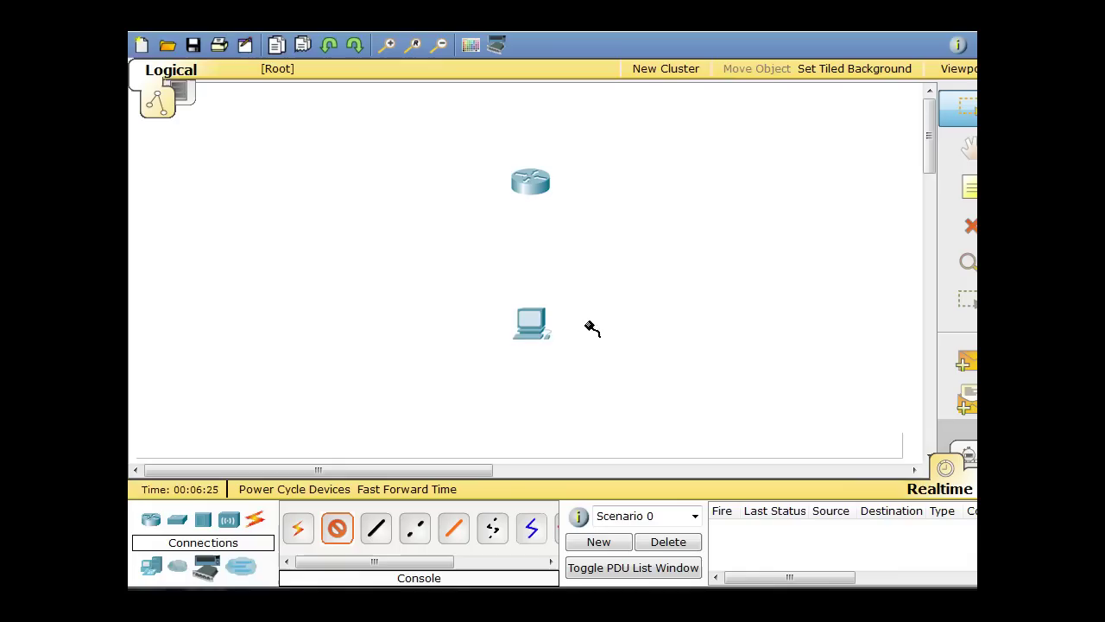
pyautogui.click(530, 182)
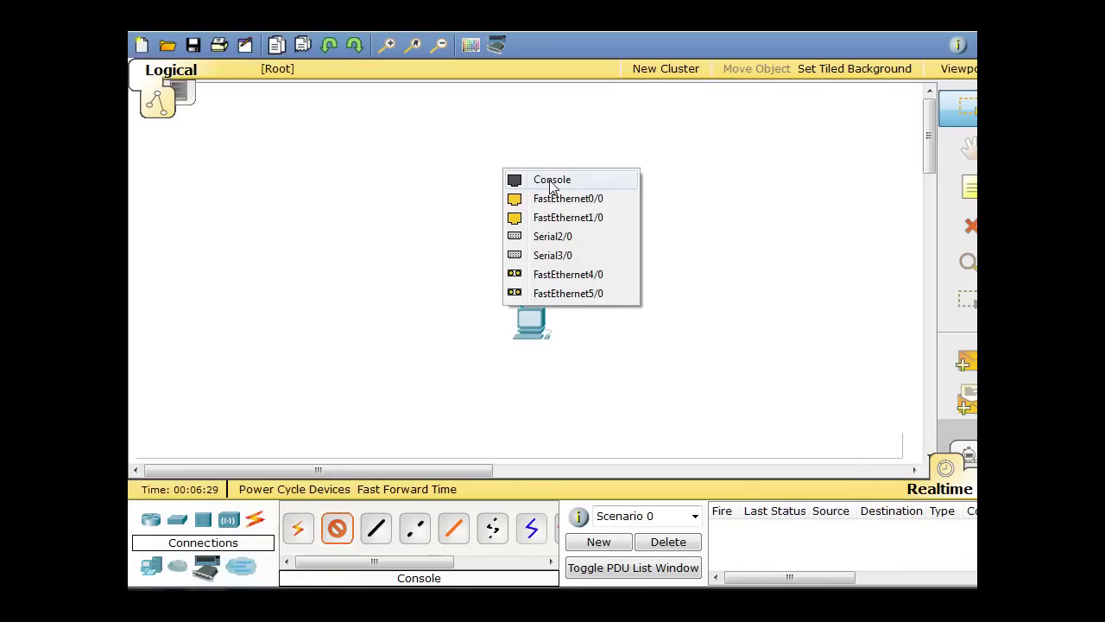
pyautogui.click(587, 183)
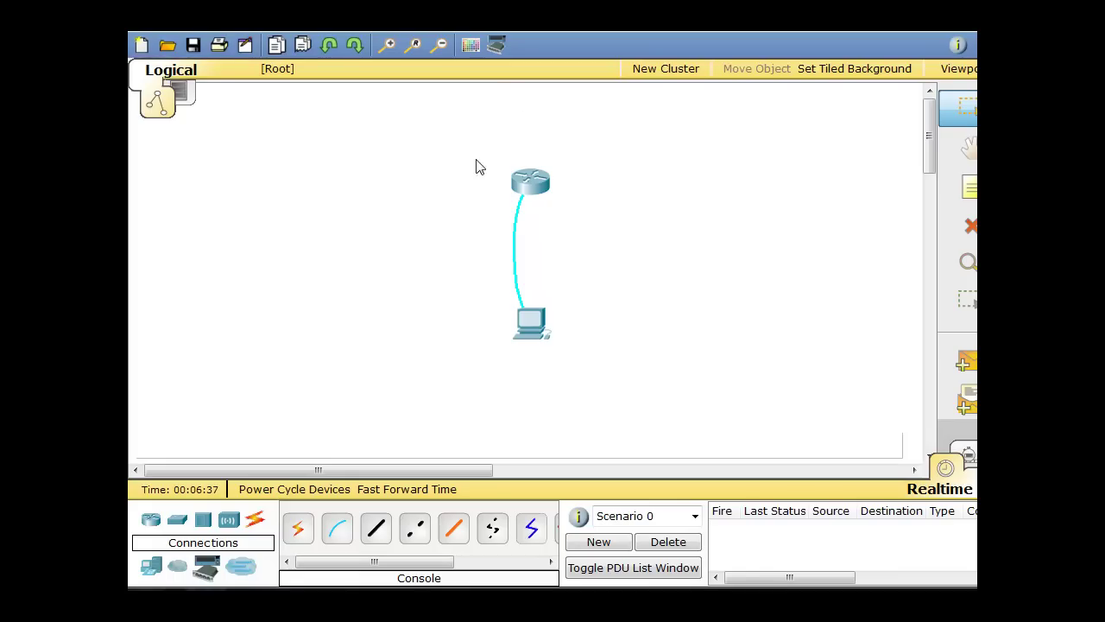
# Open PC1's Desktop Terminal settings: 9600 bps, 8 data bits, no parity, 1 stop bit.
pyautogui.moveTo(538, 171)
pyautogui.click(533, 328)
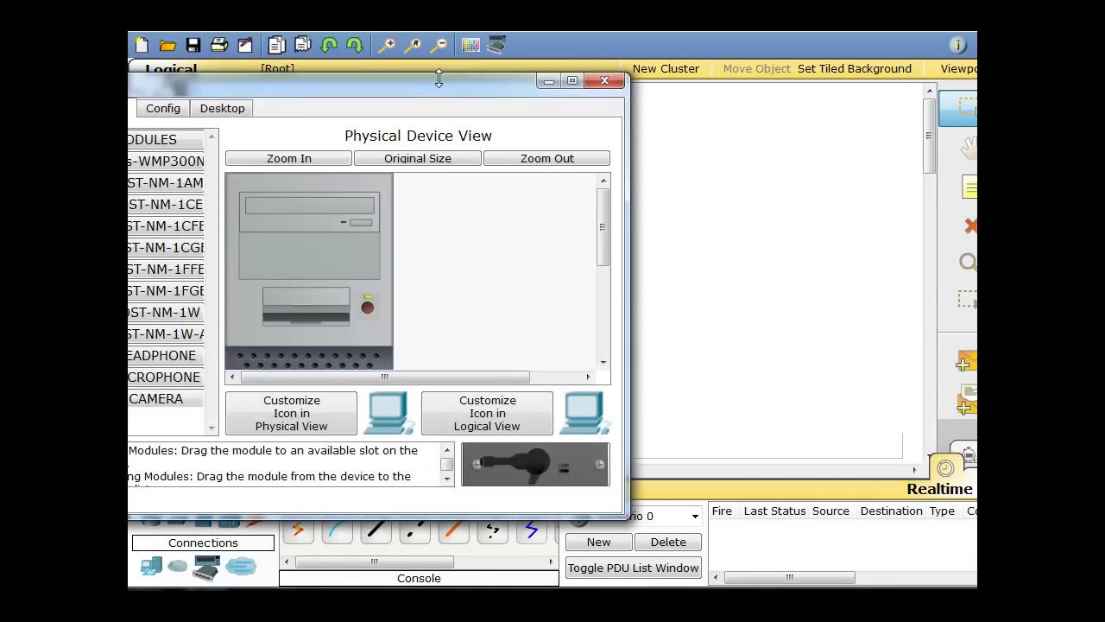
pyautogui.moveTo(407, 87); pyautogui.dragTo(535, 71)
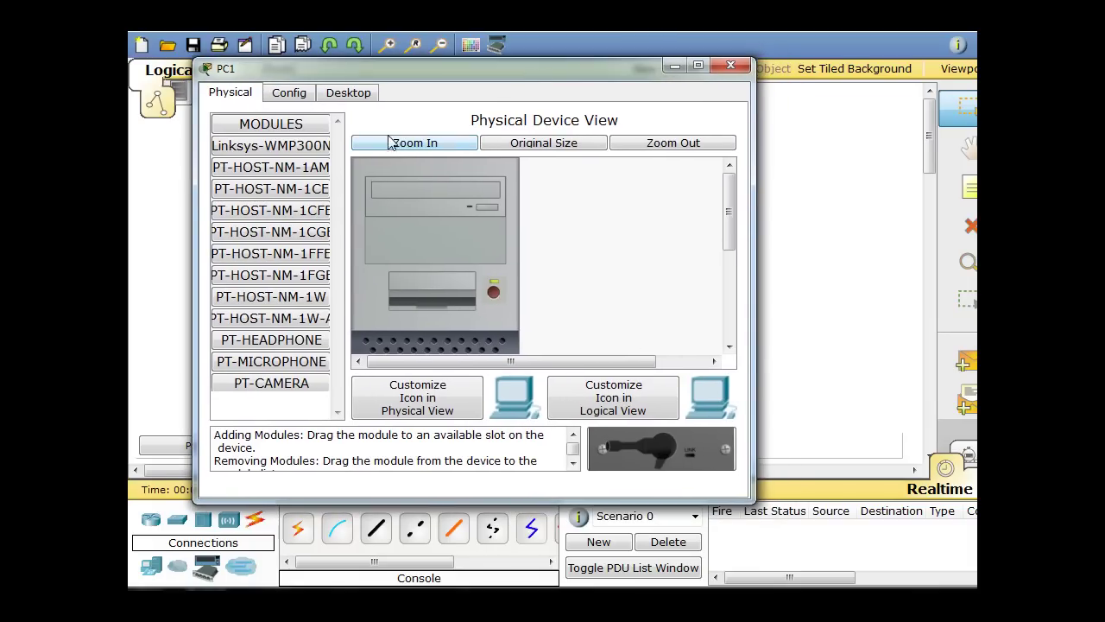
pyautogui.click(356, 95)
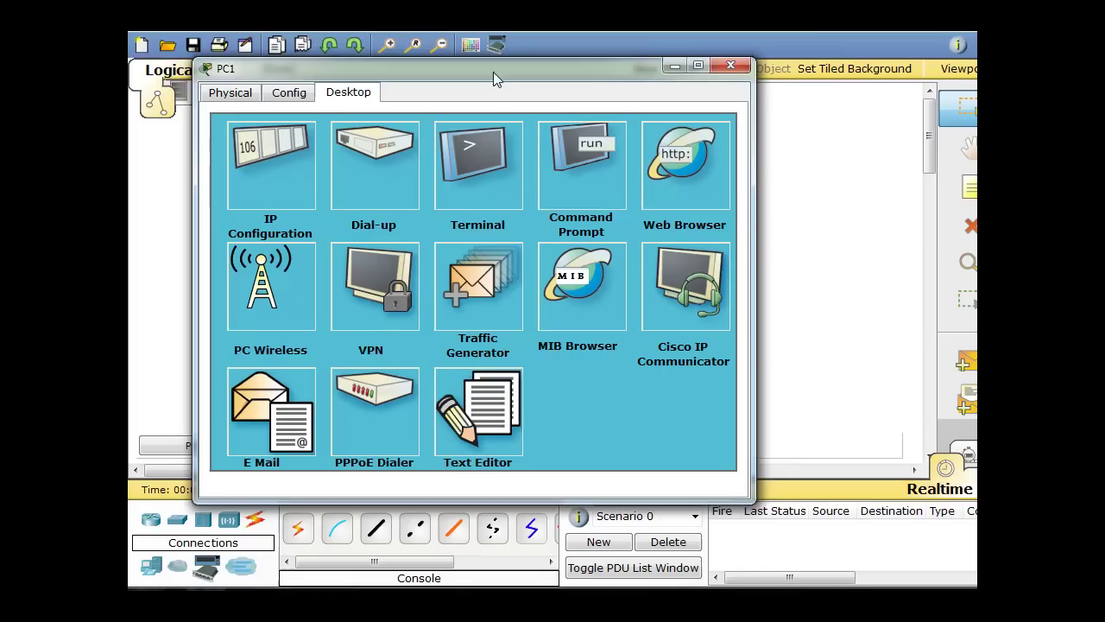
pyautogui.moveTo(495, 71); pyautogui.dragTo(512, 58)
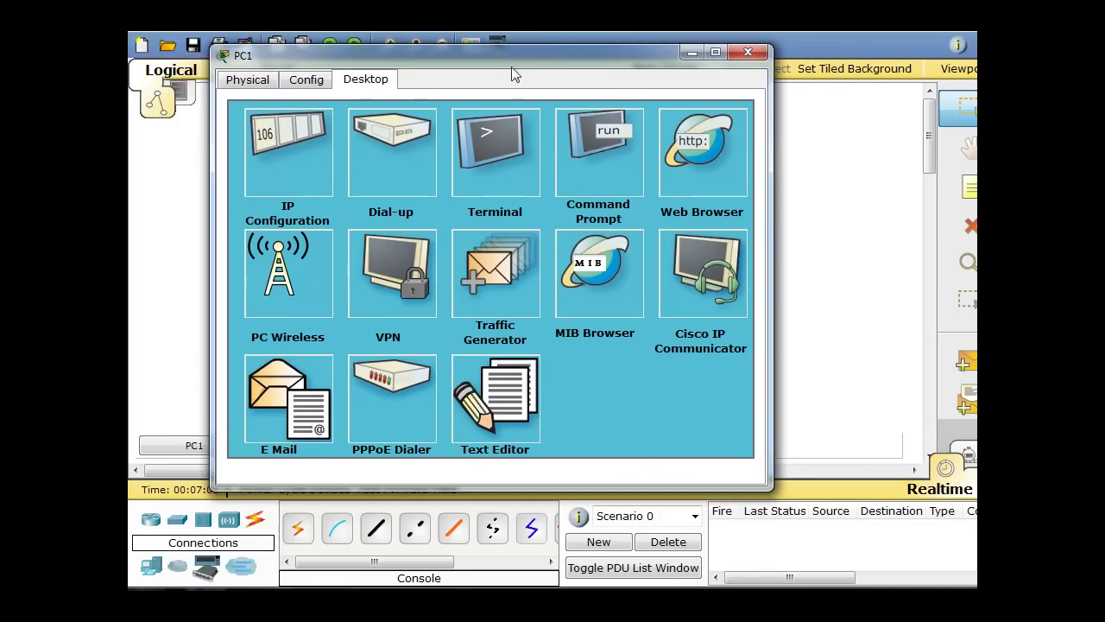
pyautogui.click(507, 138)
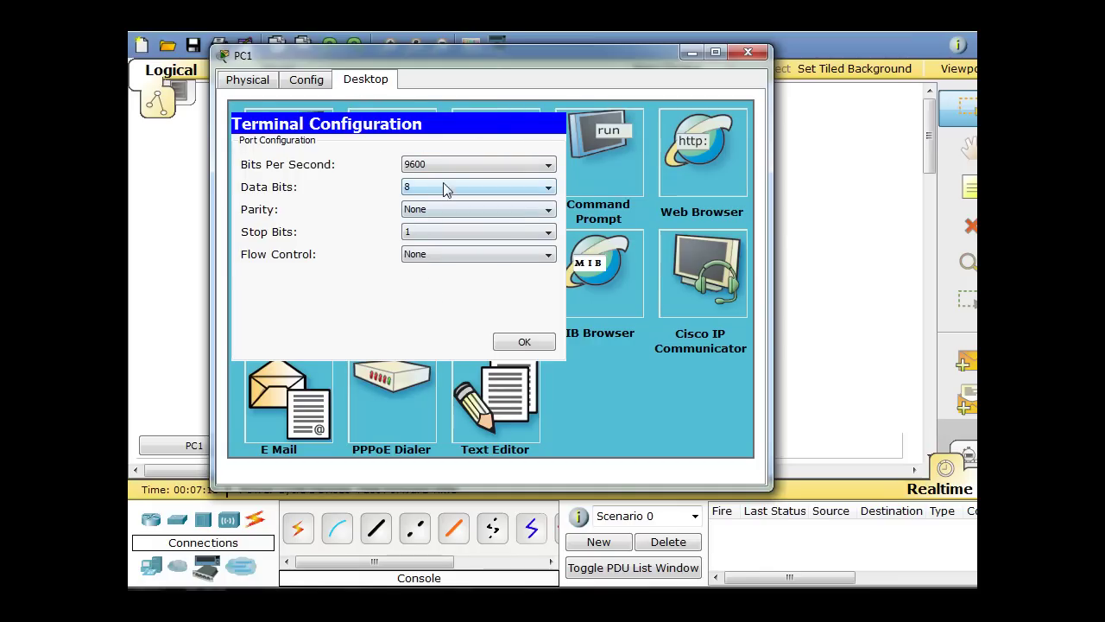
# Accept the terminal settings and enlarge PC1's window to read the router's boot output.
pyautogui.click(523, 343)
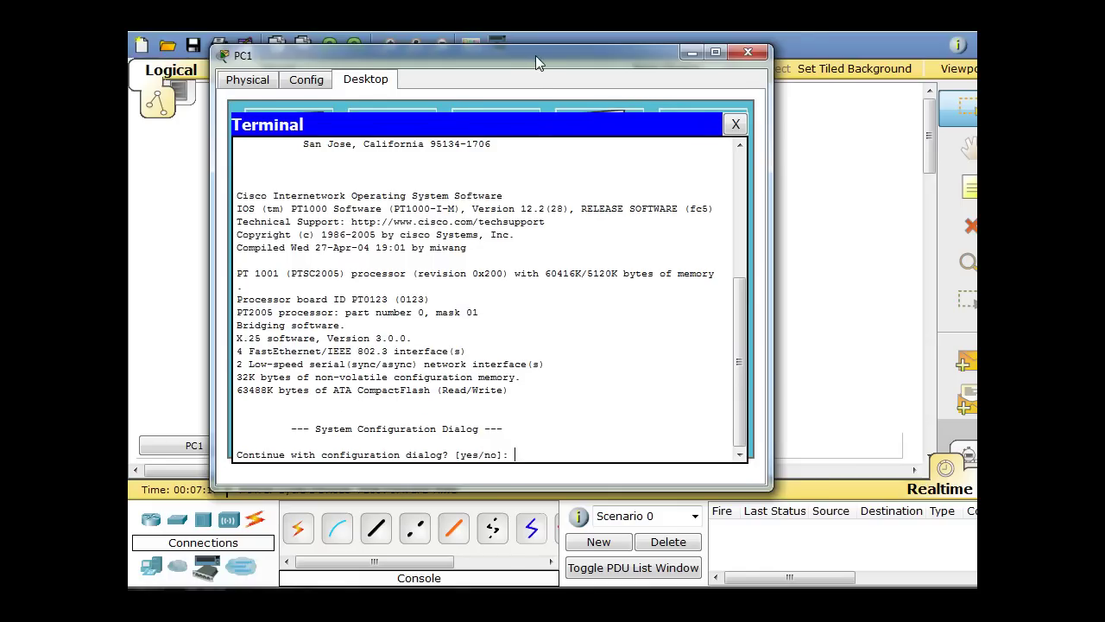
pyautogui.moveTo(536, 55); pyautogui.dragTo(570, 42)
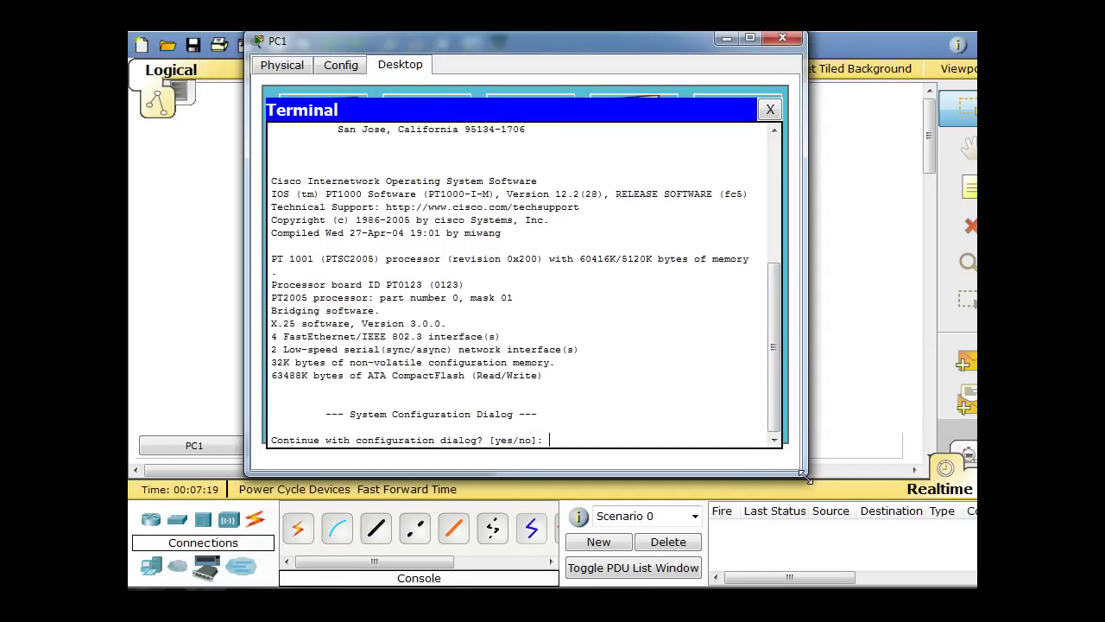
pyautogui.moveTo(802, 474); pyautogui.dragTo(841, 520)
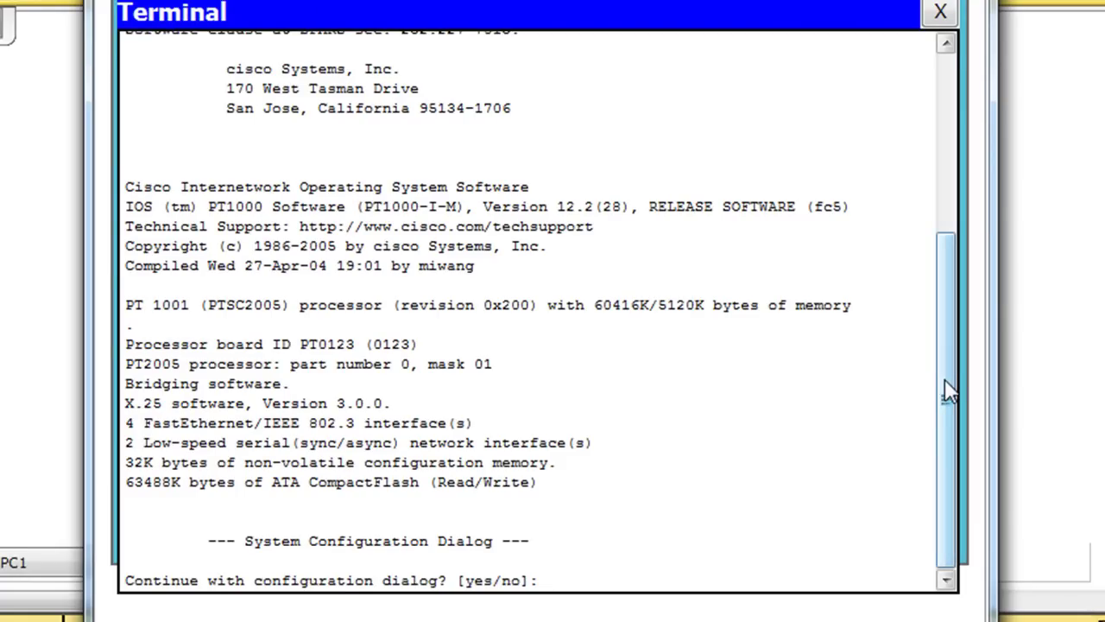
pyautogui.moveTo(948, 390); pyautogui.dragTo(967, 110)
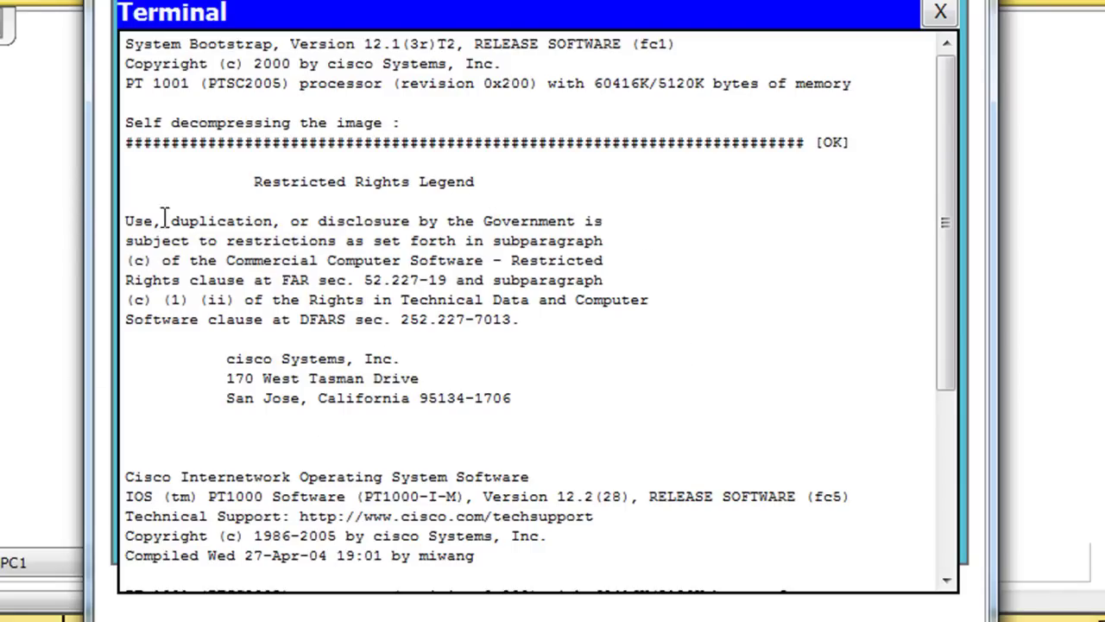
pyautogui.moveTo(952, 89); pyautogui.dragTo(949, 275)
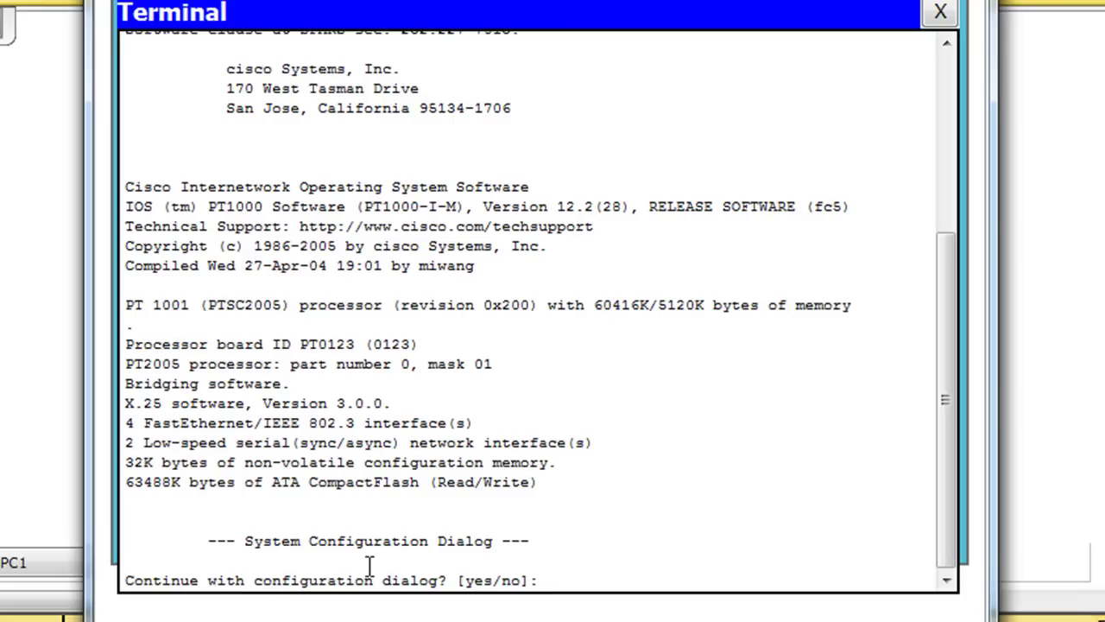
# Answer 'no' to the initial configuration dialog and reach the Router> prompt.
pyautogui.write('no')
pyautogui.press('Return')
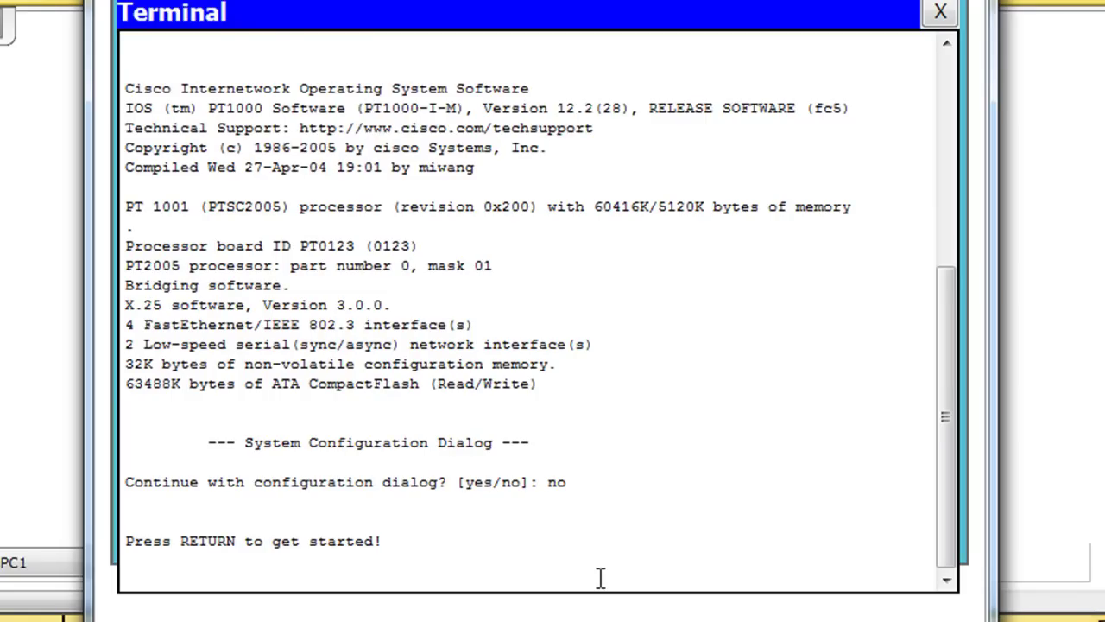
pyautogui.press('Return')
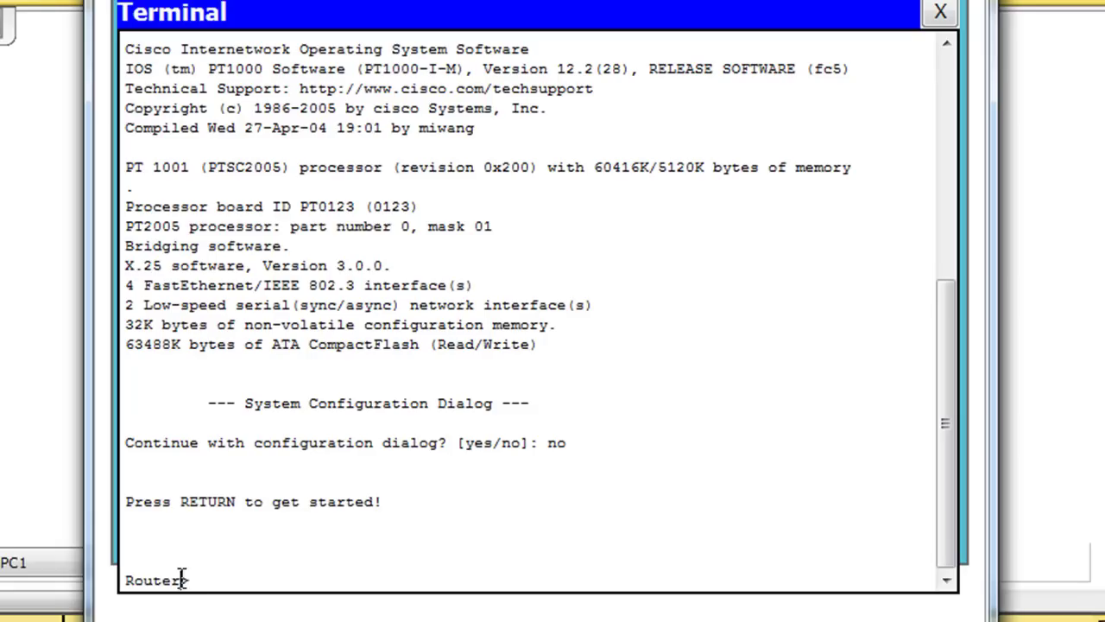
pyautogui.moveTo(182, 579); pyautogui.dragTo(216, 578)
pyautogui.click(255, 571)
pyautogui.doubleClick(255, 572)
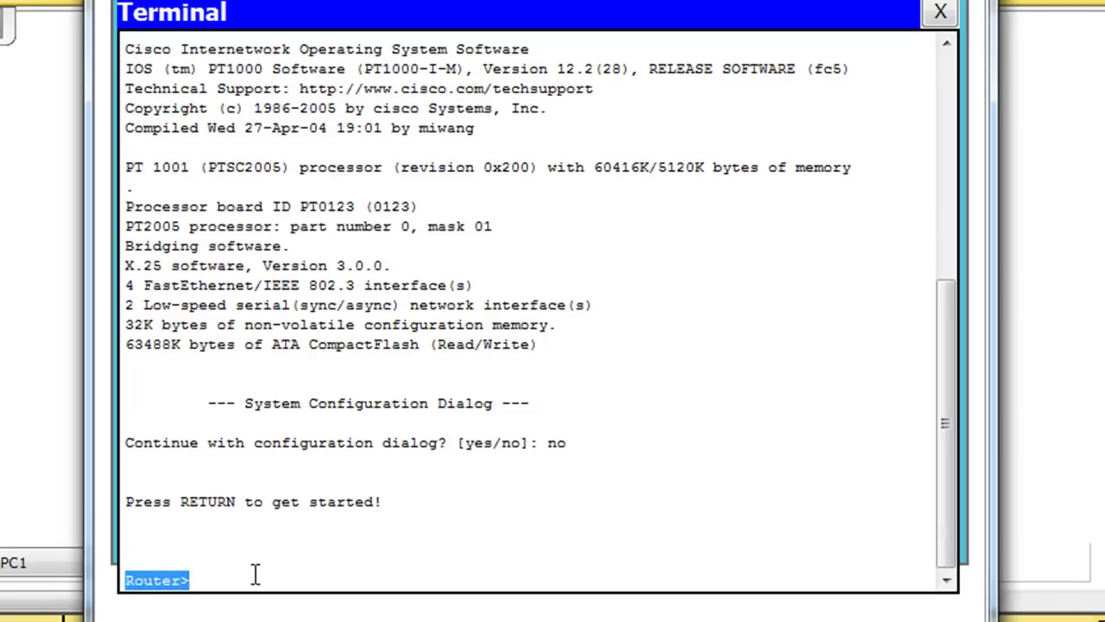
pyautogui.click(255, 572)
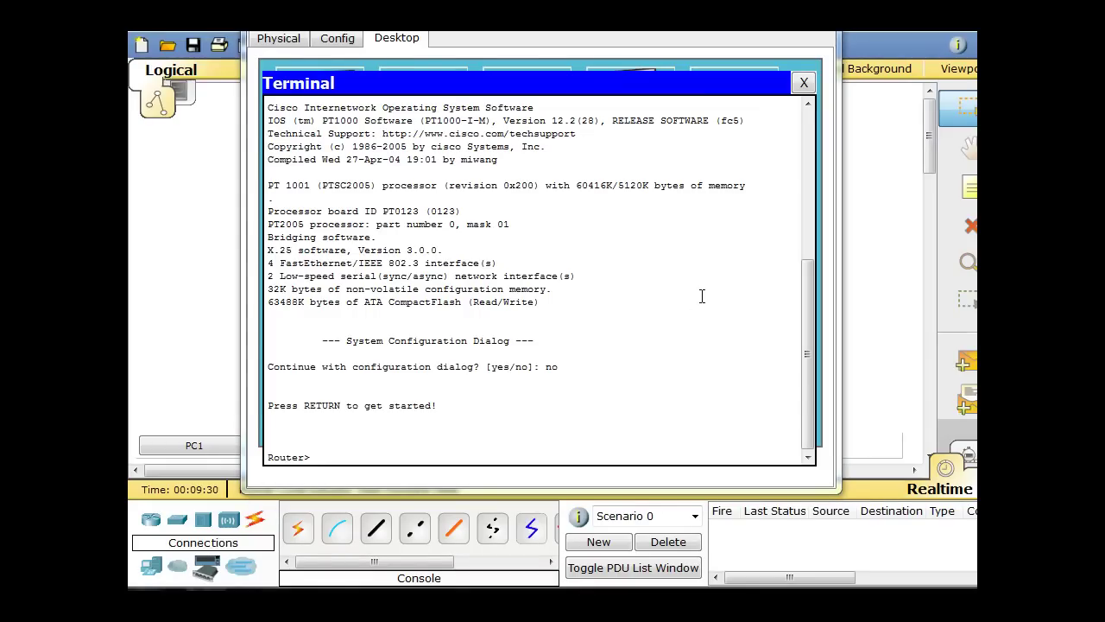
pyautogui.moveTo(518, 16)
pyautogui.mouseDown()
pyautogui.moveTo(500, 67)
pyautogui.moveTo(478, 58)
pyautogui.moveTo(510, 17)
pyautogui.mouseUp()
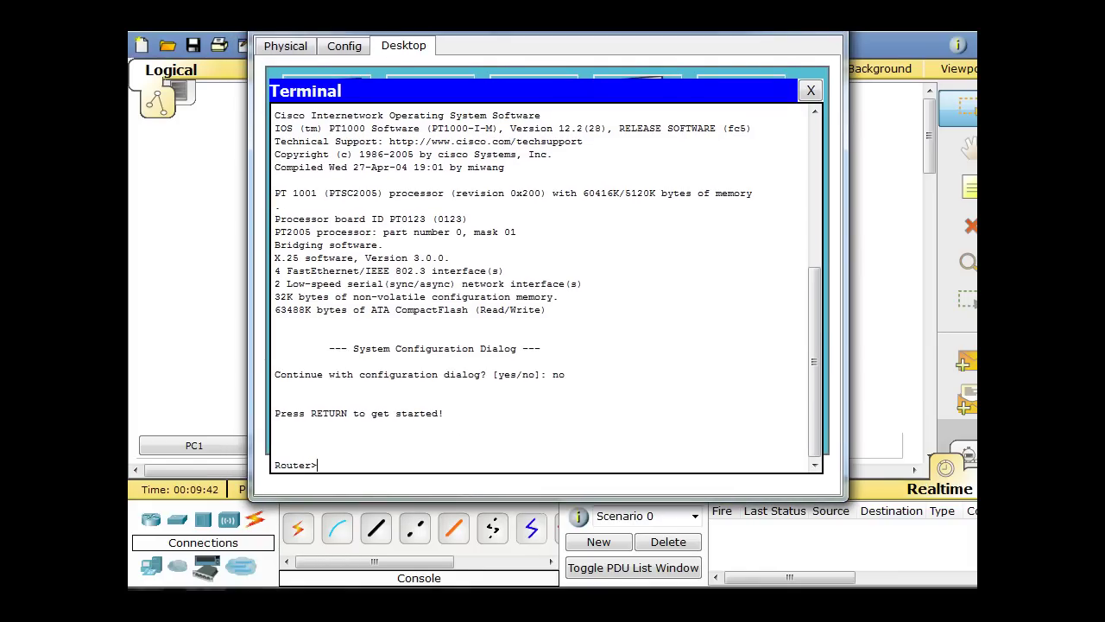
# Close PC1 and open Router1's CLI in an enlarged, repositioned window.
pyautogui.click(811, 90)
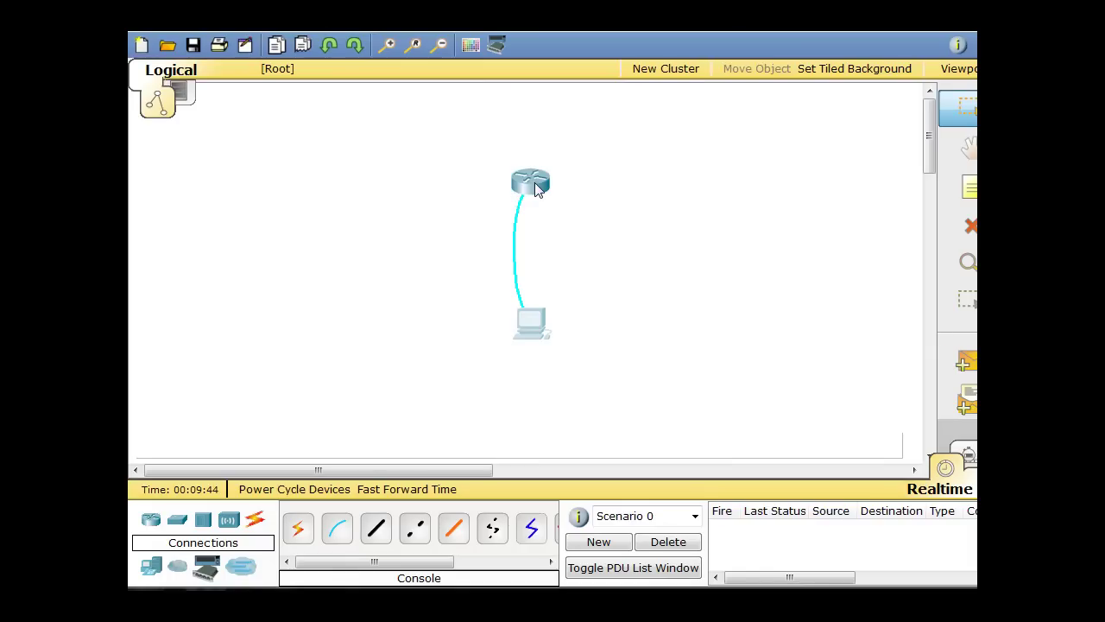
pyautogui.click(536, 190)
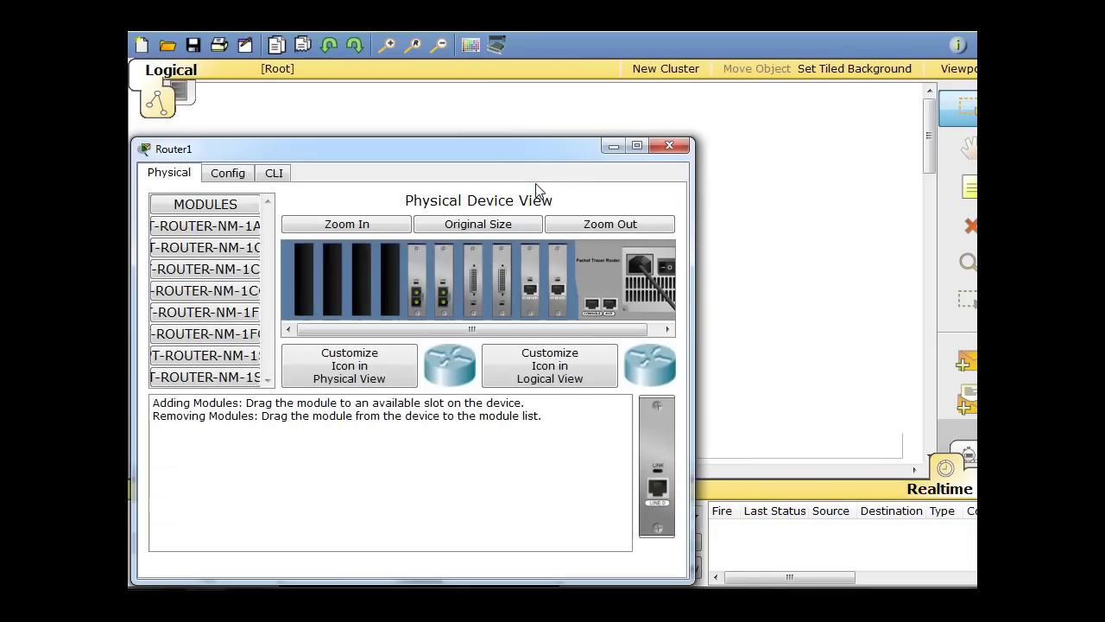
pyautogui.click(273, 174)
pyautogui.moveTo(348, 154); pyautogui.dragTo(375, 38)
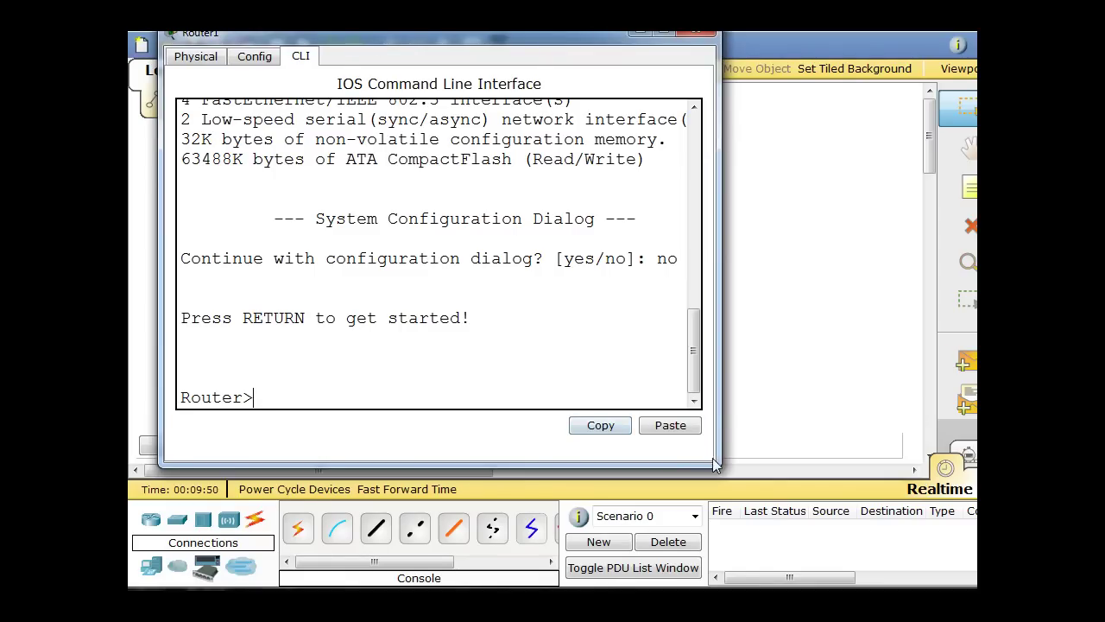
pyautogui.moveTo(720, 465); pyautogui.dragTo(973, 547)
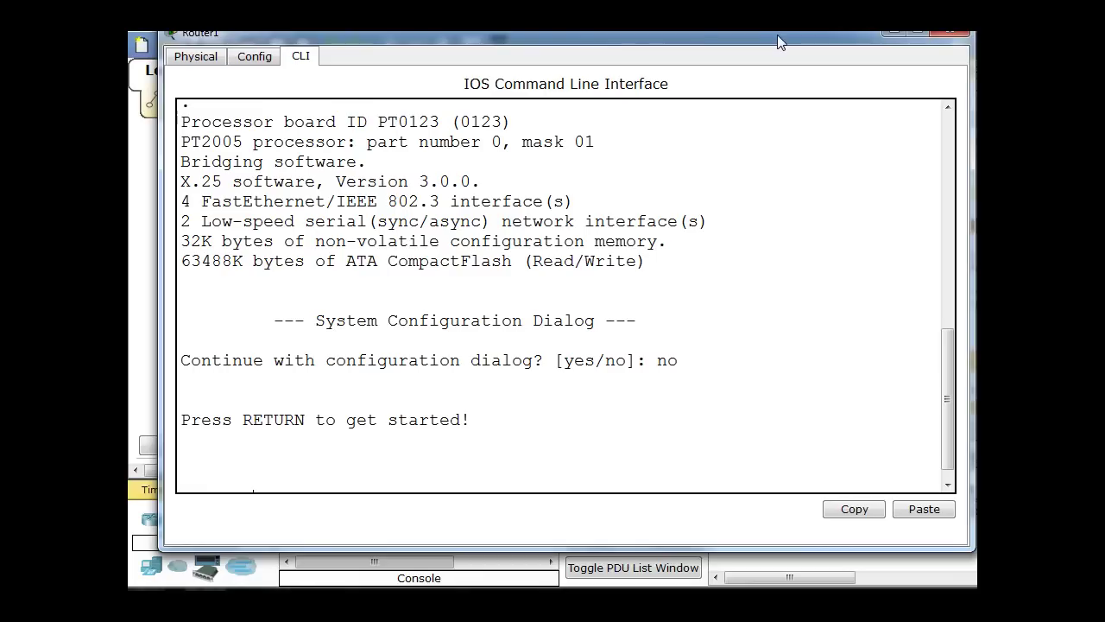
pyautogui.moveTo(773, 34); pyautogui.dragTo(761, 23)
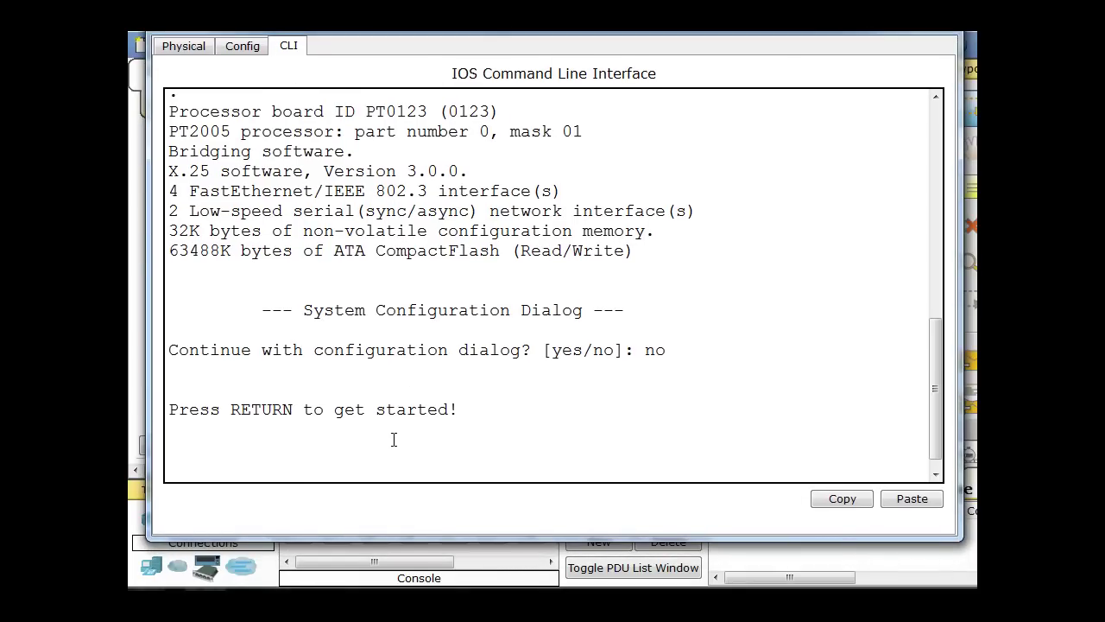
# Start the console session, producing several Router> prompts.
pyautogui.press('Return')
pyautogui.press('Return')
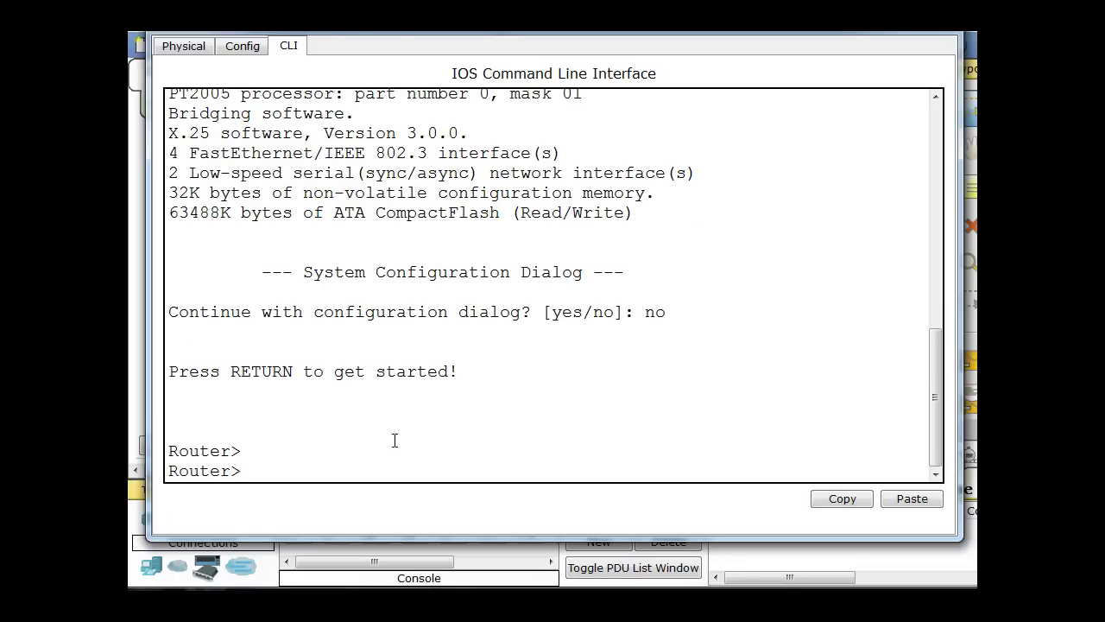
pyautogui.press('Return')
pyautogui.press('Return')
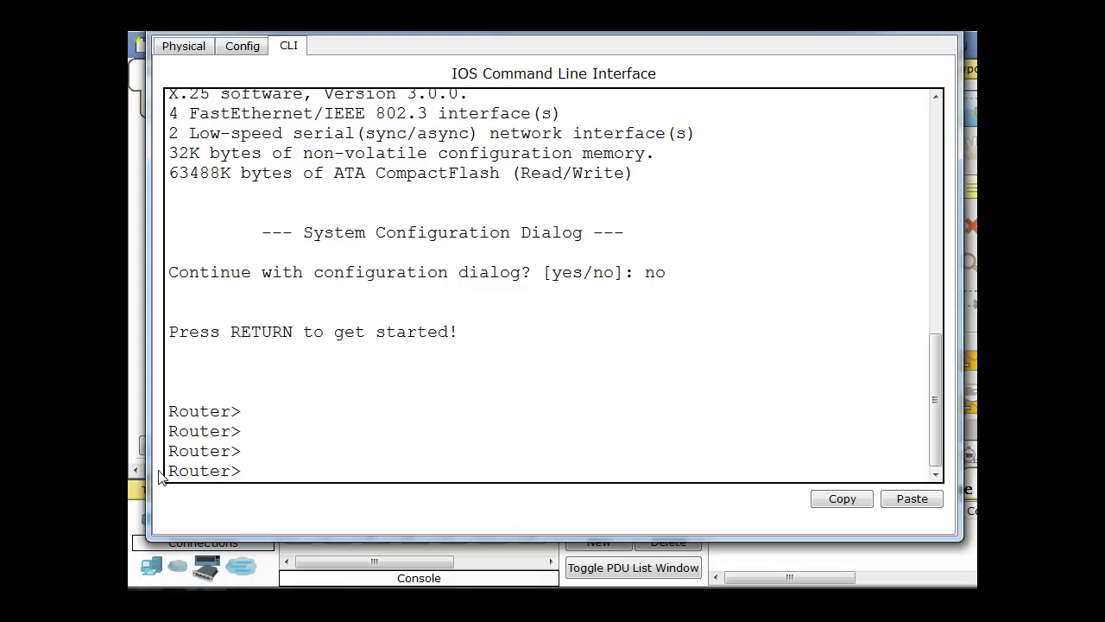
pyautogui.moveTo(233, 471); pyautogui.dragTo(245, 471)
pyautogui.click(262, 478)
pyautogui.moveTo(250, 471); pyautogui.dragTo(141, 465)
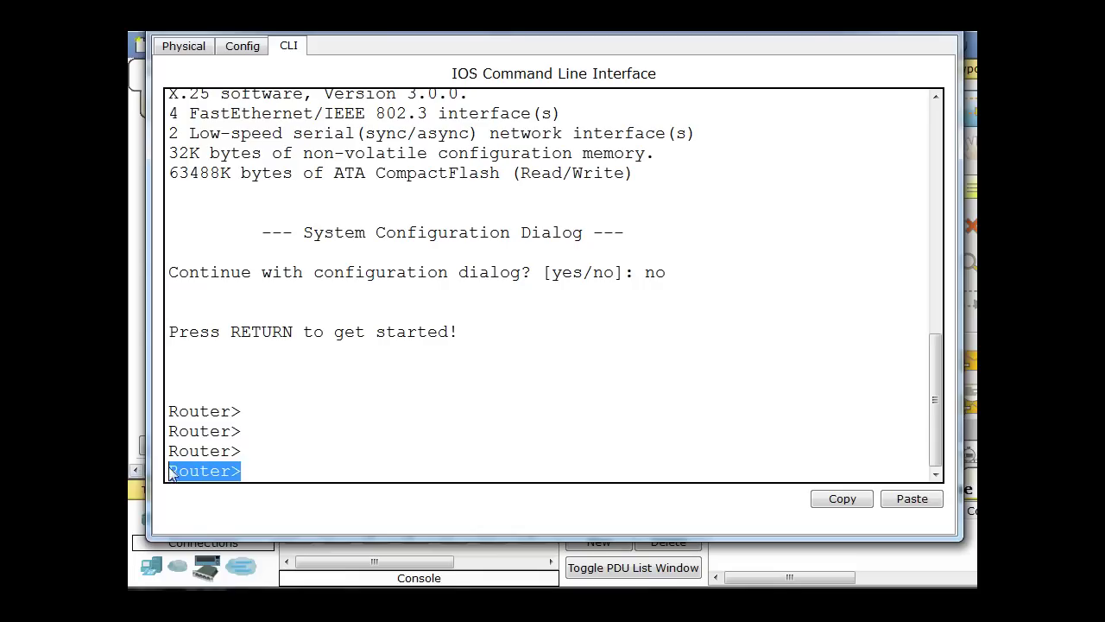
# Enter ? at Router> to list user EXEC commands such as telnet and show.
pyautogui.click(258, 472)
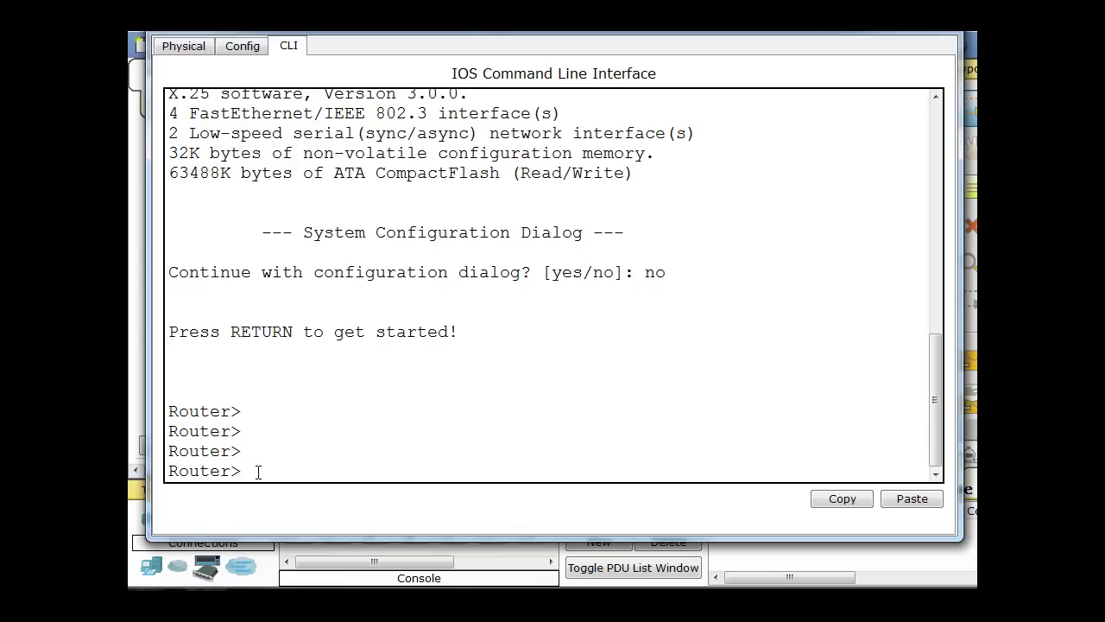
pyautogui.write('?')
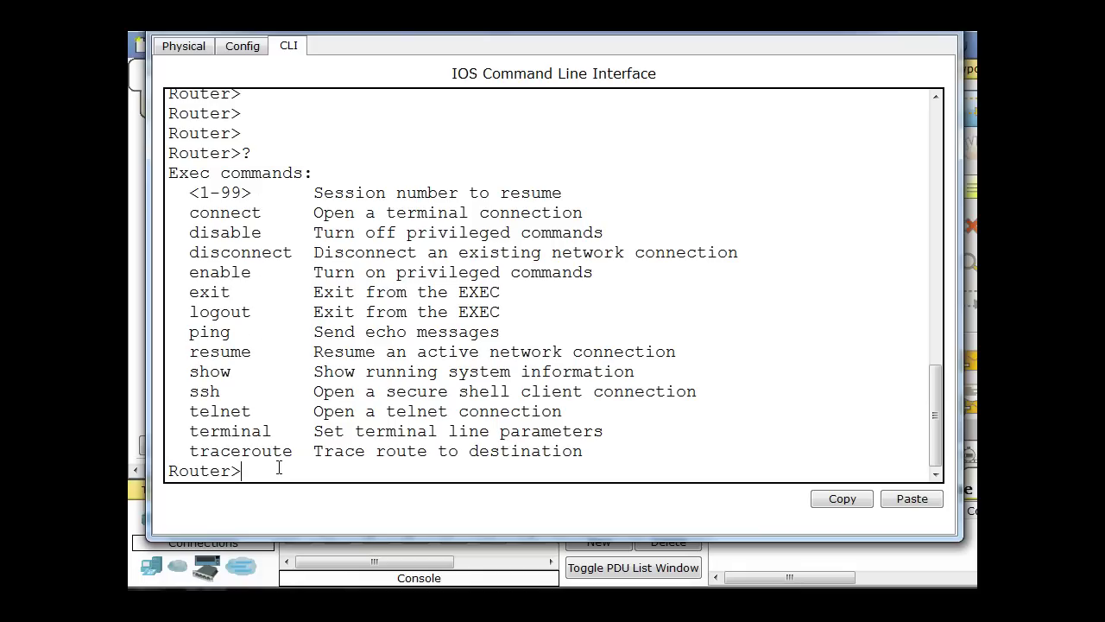
pyautogui.moveTo(260, 414); pyautogui.dragTo(169, 383)
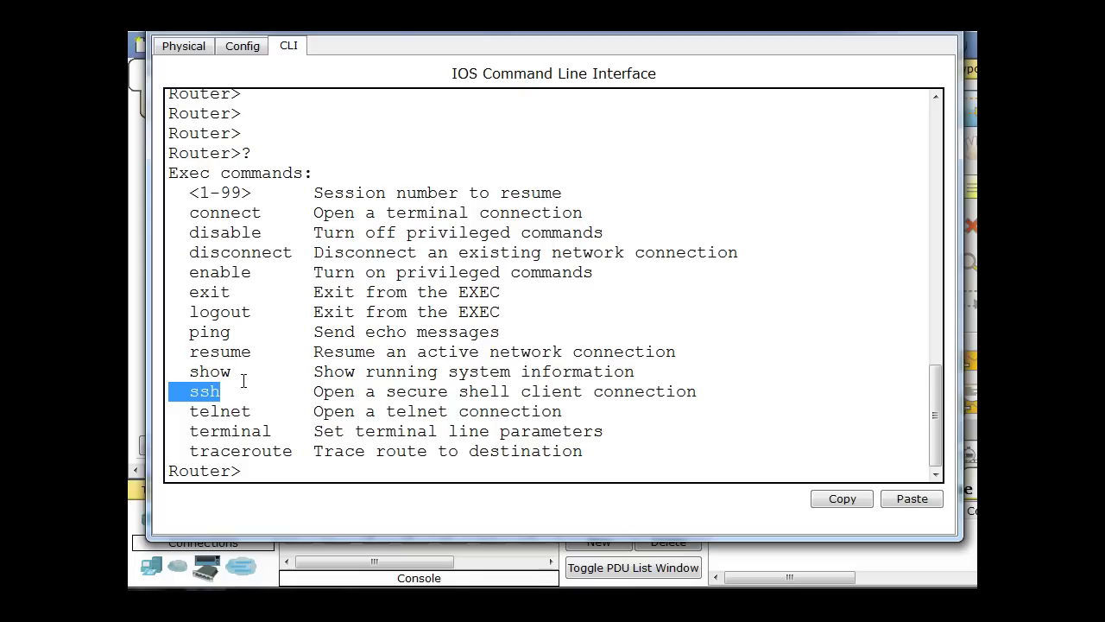
pyautogui.moveTo(236, 373); pyautogui.dragTo(179, 373)
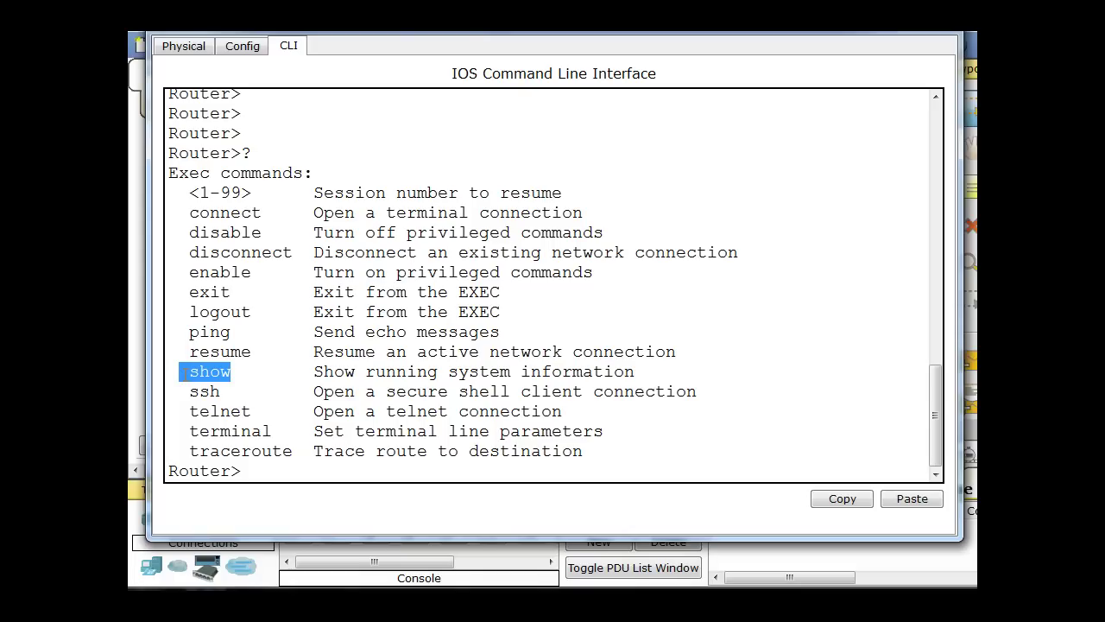
# List the show command options with 'show ?', paging down to version.
pyautogui.click(251, 469)
pyautogui.write('show')
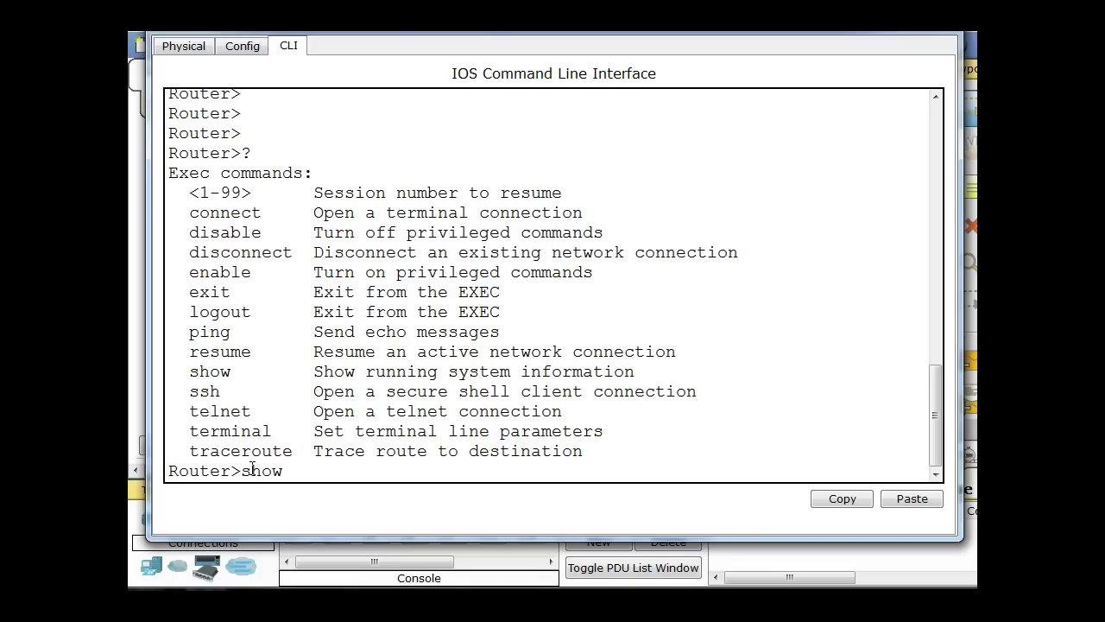
pyautogui.write(' ?')
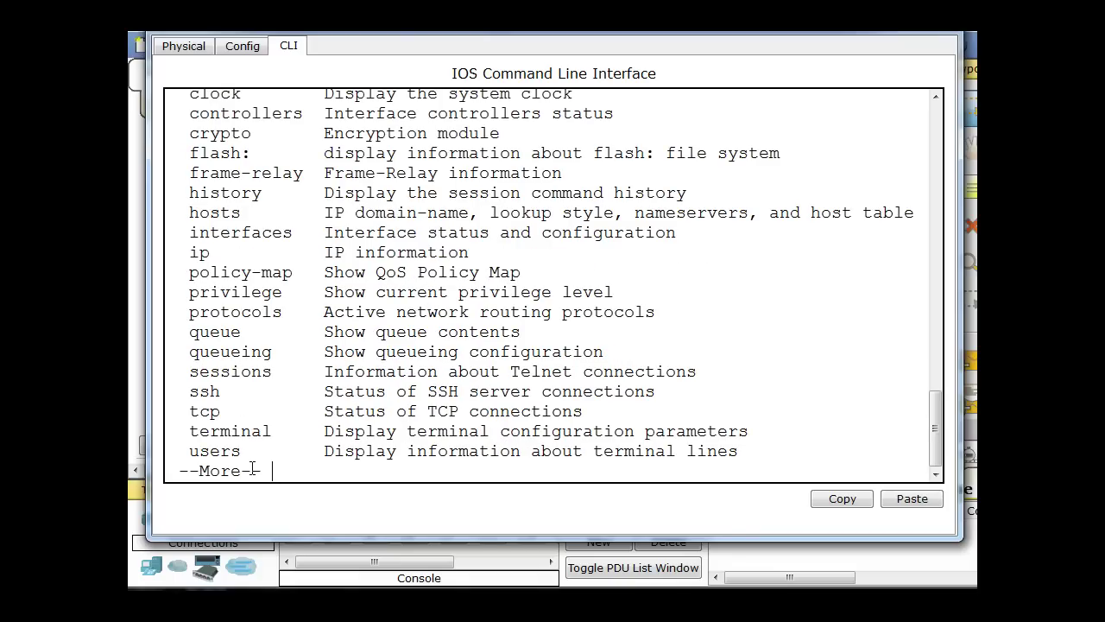
pyautogui.moveTo(937, 432); pyautogui.dragTo(934, 406)
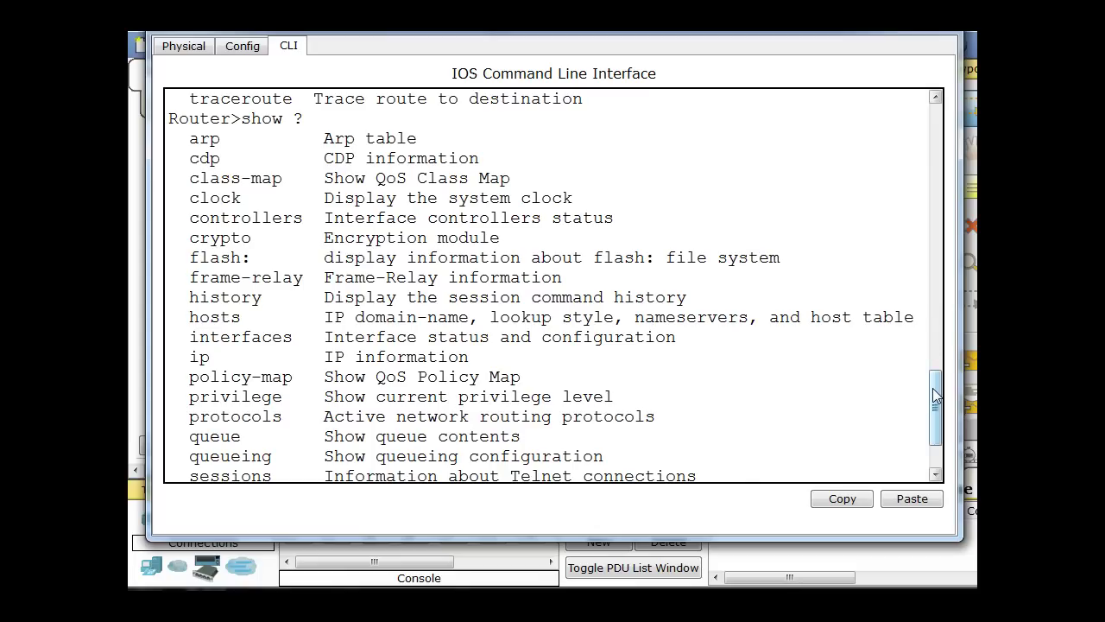
pyautogui.moveTo(936, 396); pyautogui.dragTo(937, 419)
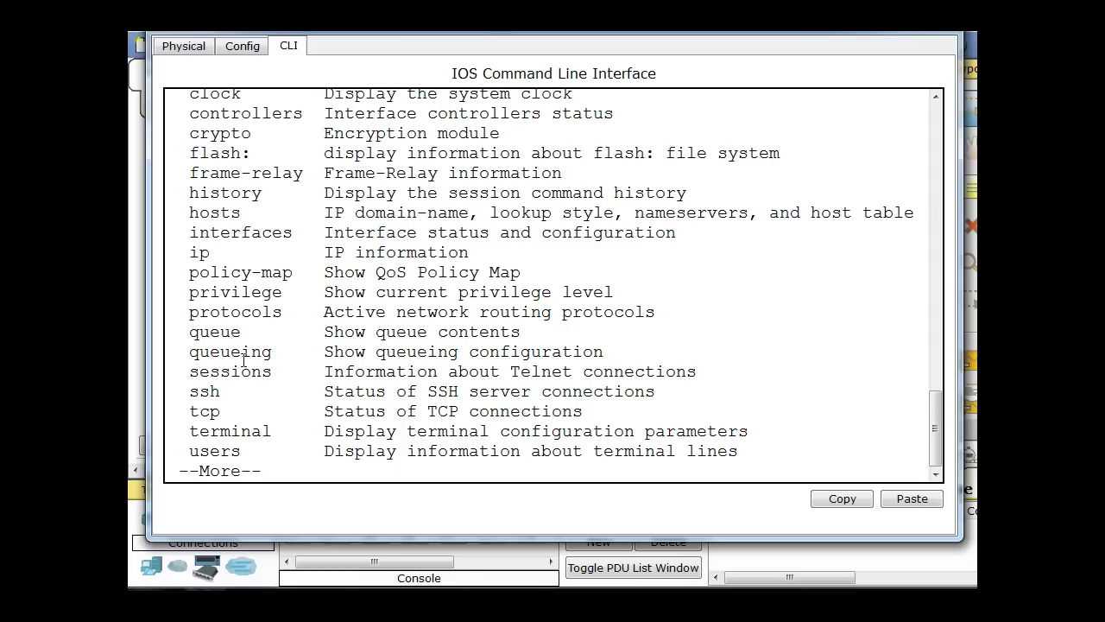
pyautogui.press('space')
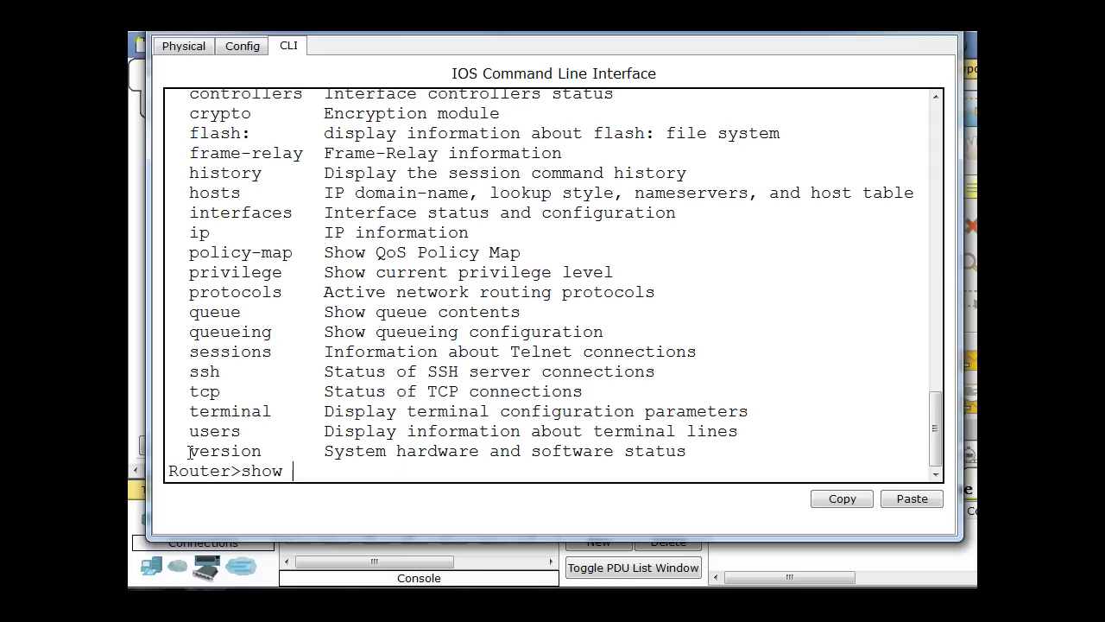
pyautogui.moveTo(189, 451); pyautogui.dragTo(273, 455)
pyautogui.click(296, 475)
# Clear the line and list user EXEC commands again, noting ping and enable.
pyautogui.press('BackSpace')
pyautogui.press('BackSpace')
pyautogui.press('BackSpace')
pyautogui.press('BackSpace')
pyautogui.press('BackSpace')
pyautogui.write('?')
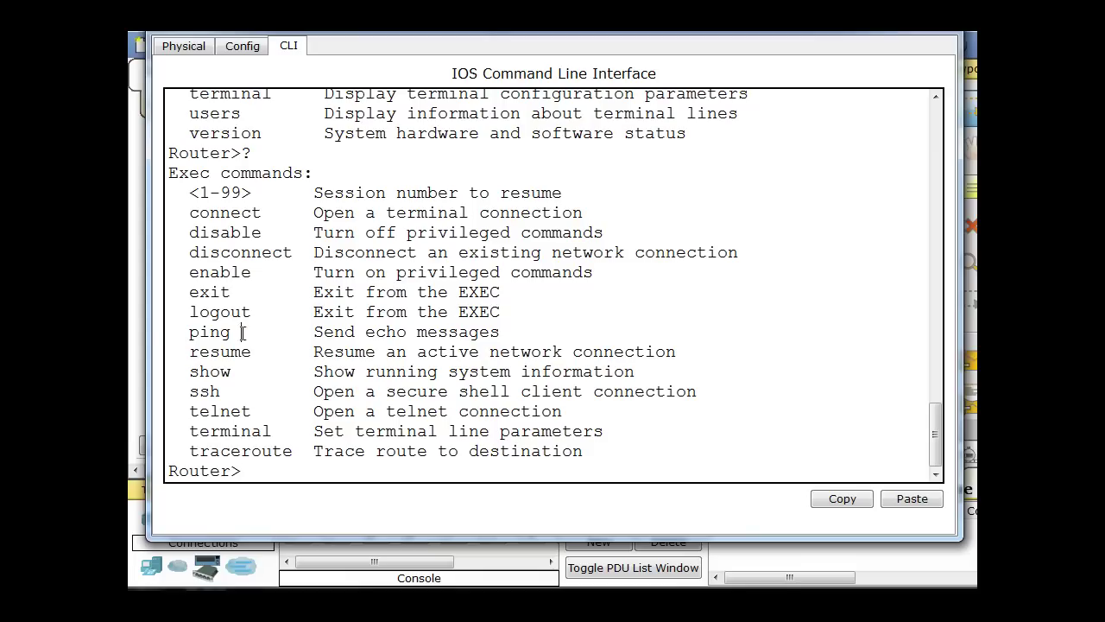
pyautogui.moveTo(244, 331); pyautogui.dragTo(168, 332)
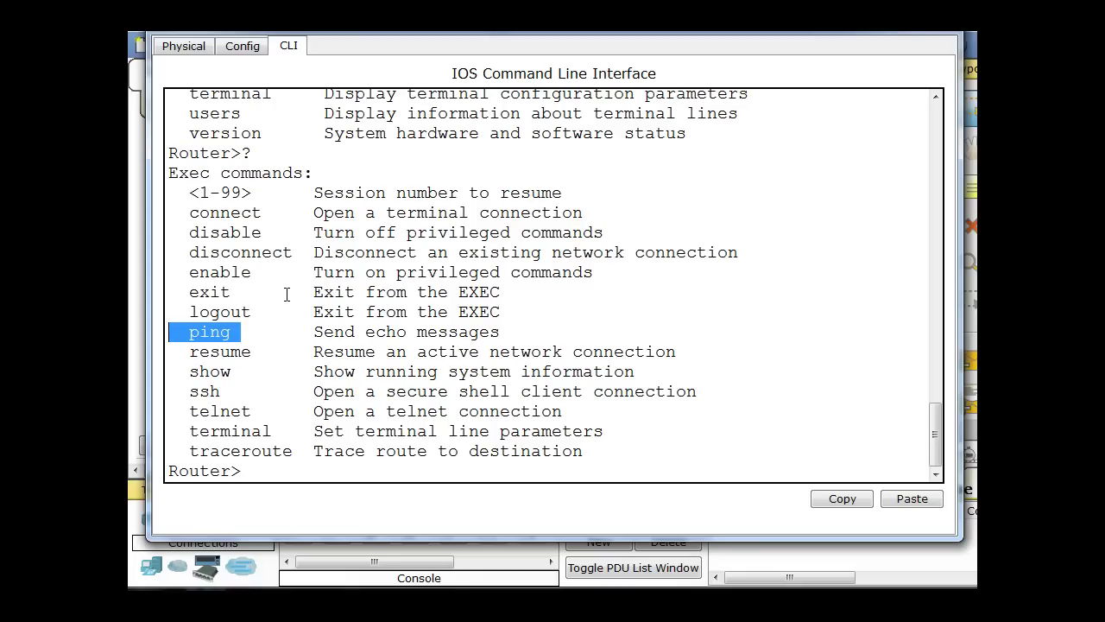
pyautogui.moveTo(311, 270); pyautogui.dragTo(602, 268)
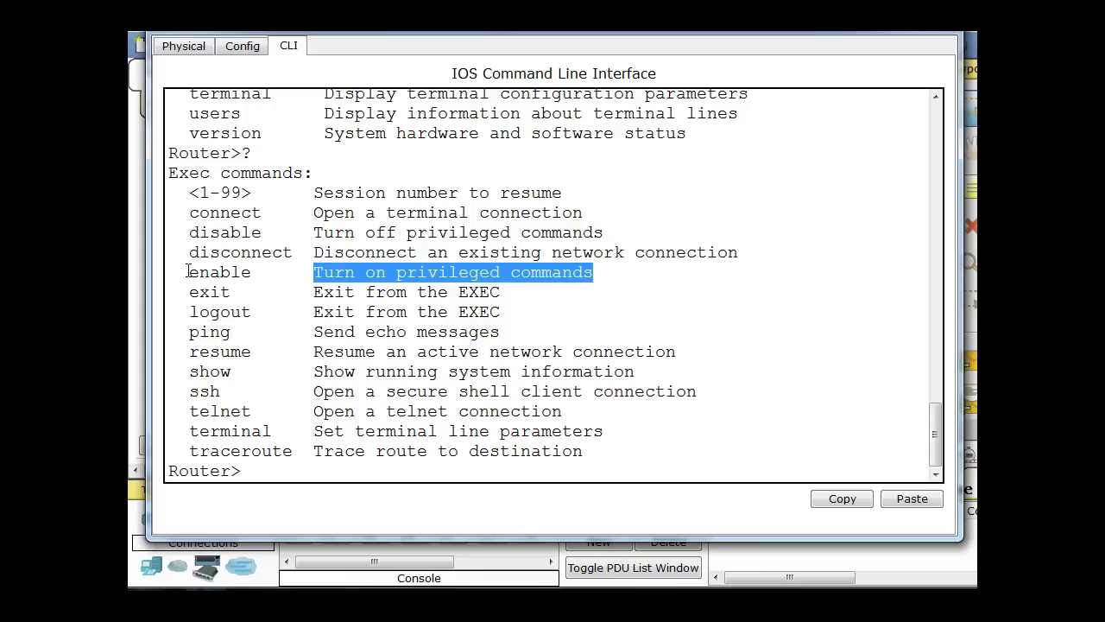
pyautogui.moveTo(187, 271); pyautogui.dragTo(262, 273)
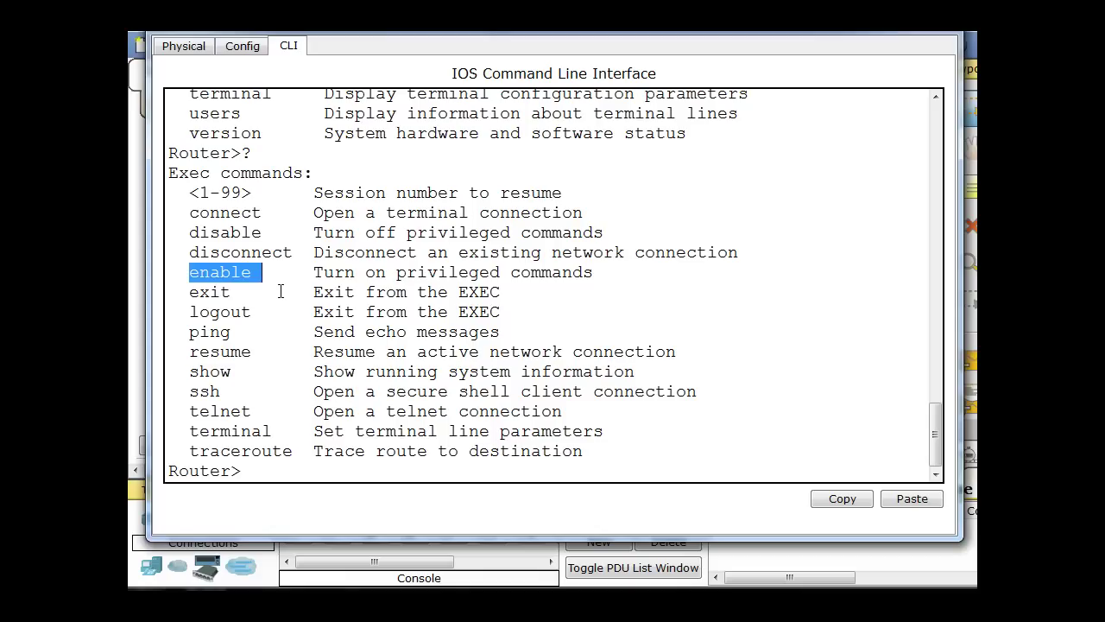
pyautogui.click(290, 472)
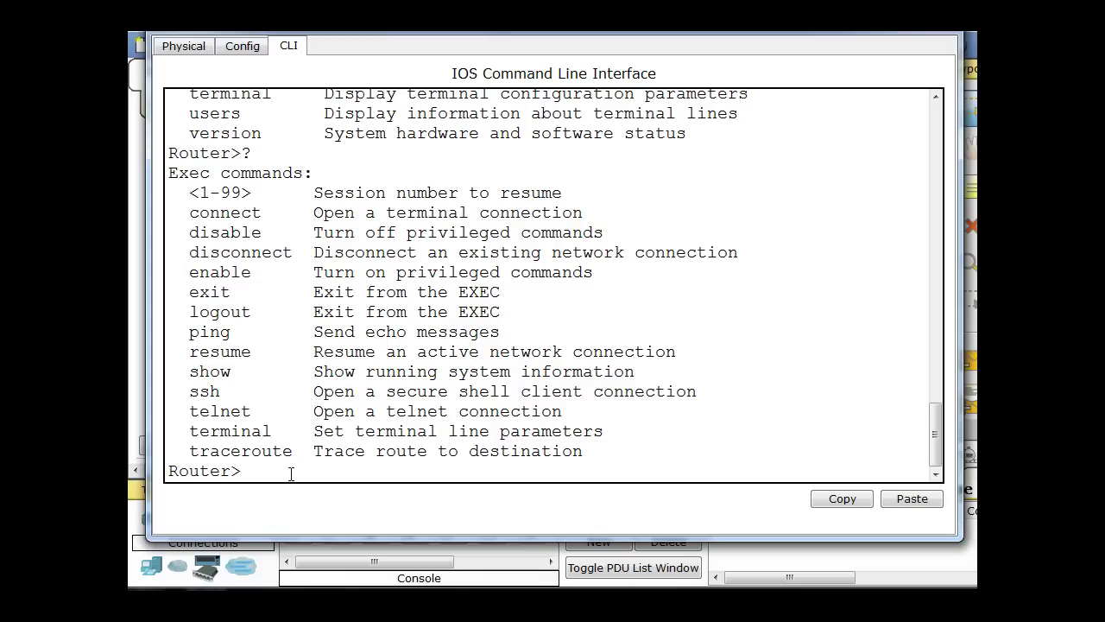
# Run enable to enter privileged EXEC mode at the Router# prompt.
pyautogui.write('enable')
pyautogui.press('Return')
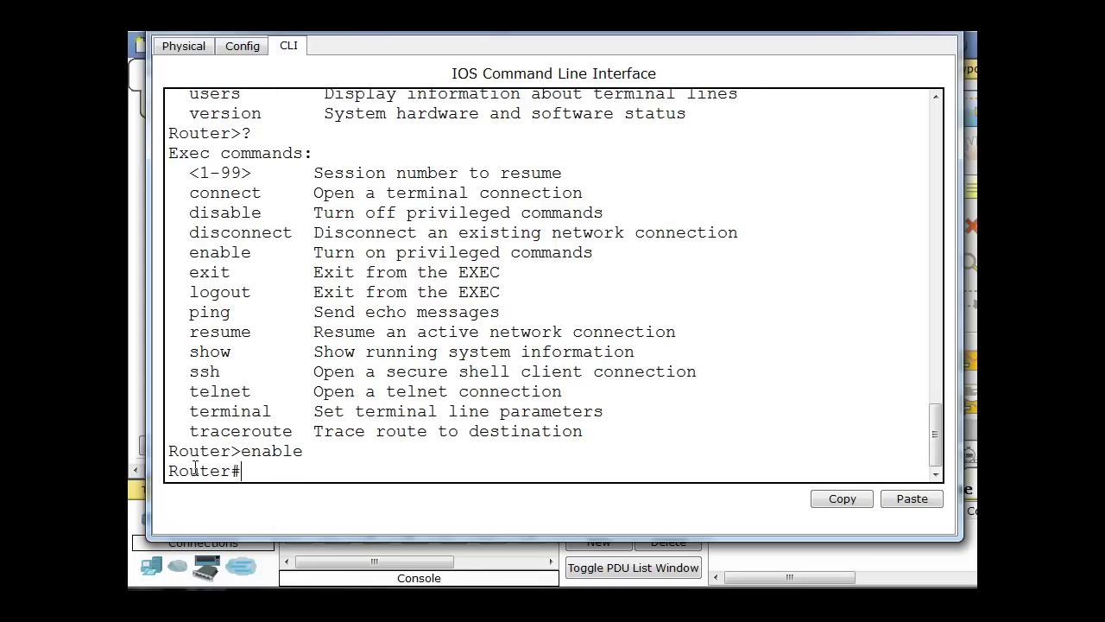
pyautogui.doubleClick(235, 451)
pyautogui.click(235, 473)
# List the privileged EXEC commands with ?, paging through the full help.
pyautogui.write('?')
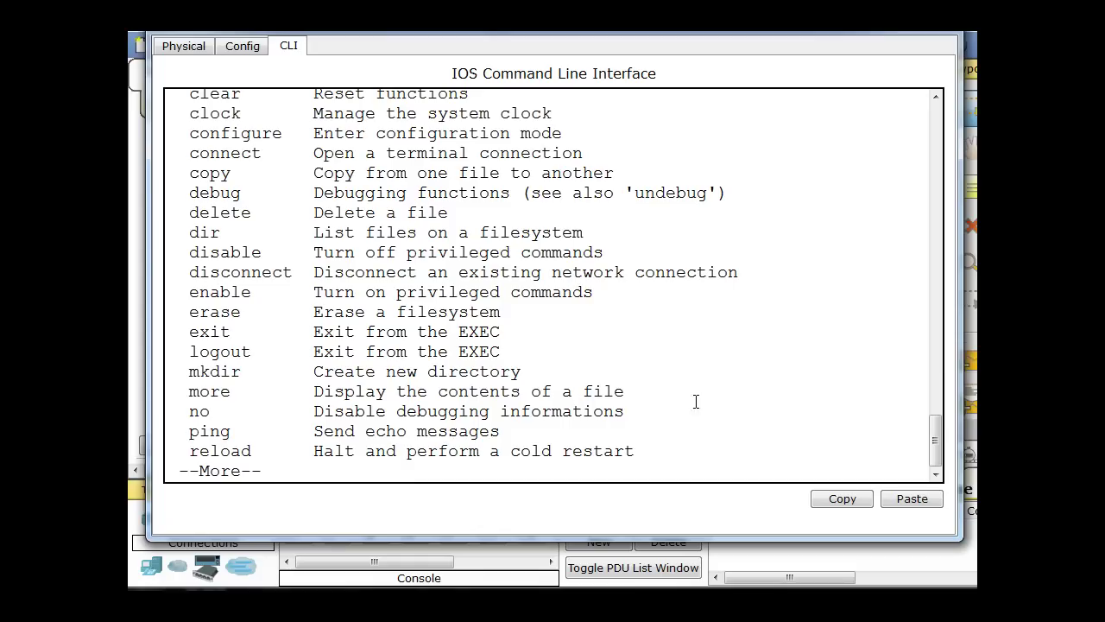
pyautogui.moveTo(936, 440); pyautogui.dragTo(936, 447)
pyautogui.press('Return')
pyautogui.press('Return')
pyautogui.press('Return')
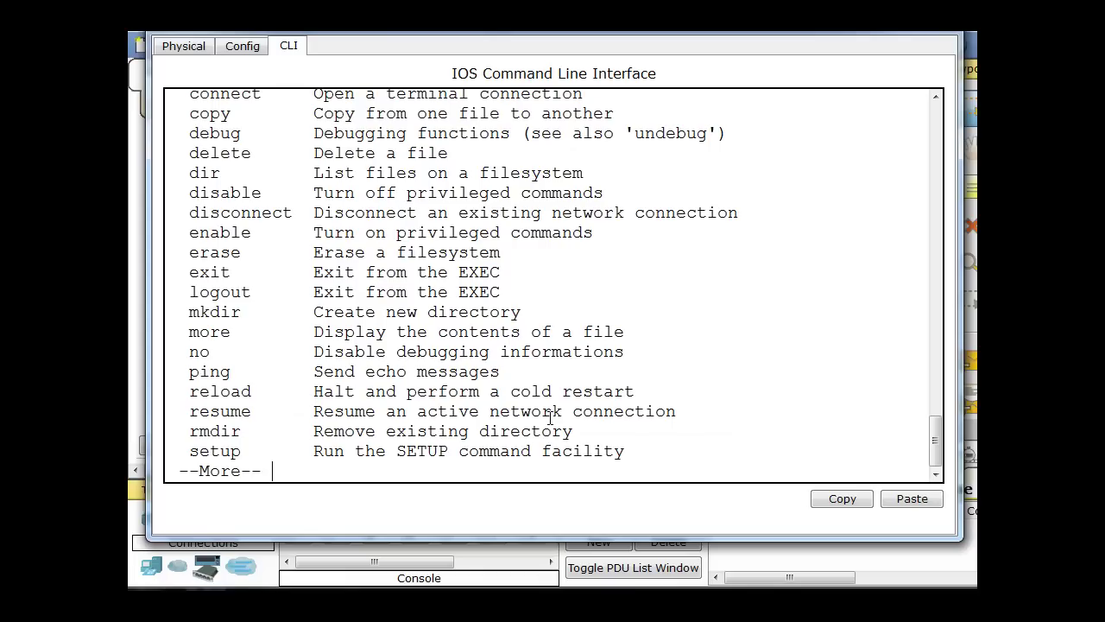
pyautogui.press('space')
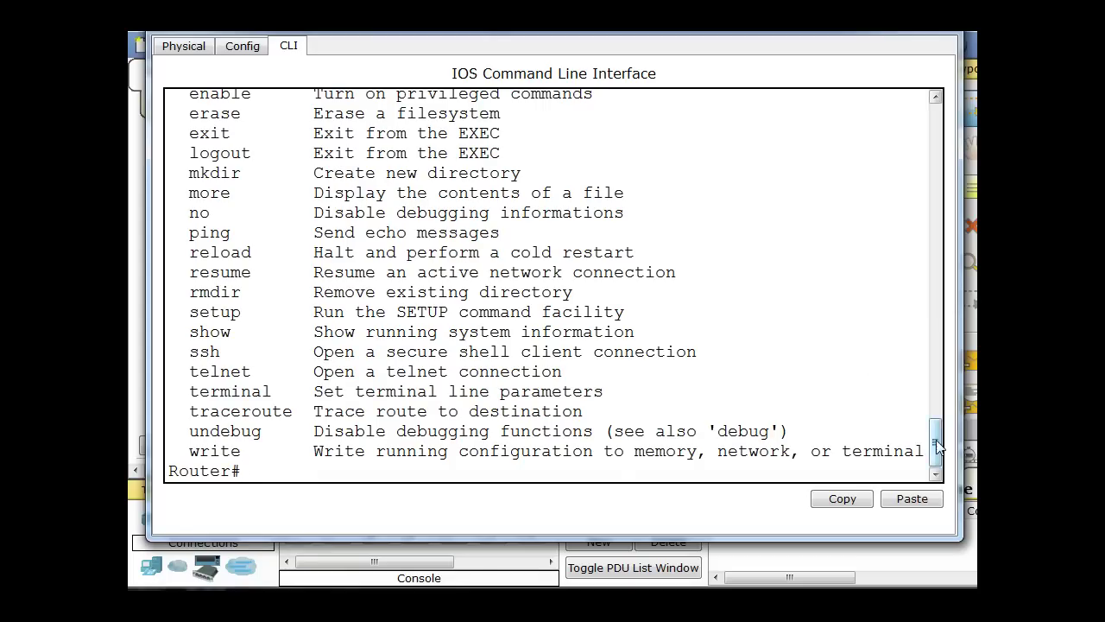
pyautogui.moveTo(934, 441)
pyautogui.mouseDown()
pyautogui.moveTo(934, 390)
pyautogui.moveTo(935, 451)
pyautogui.mouseUp()
# Run 'configure terminal' at Router# to reach the Router(config)# prompt.
pyautogui.write('configure terminal')
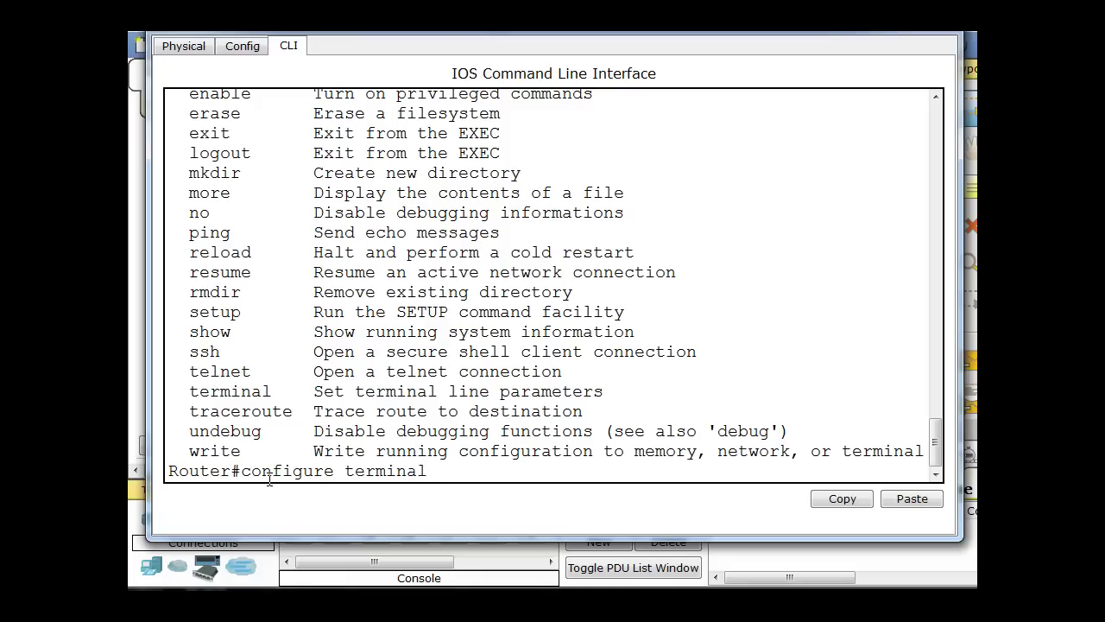
pyautogui.press('Return')
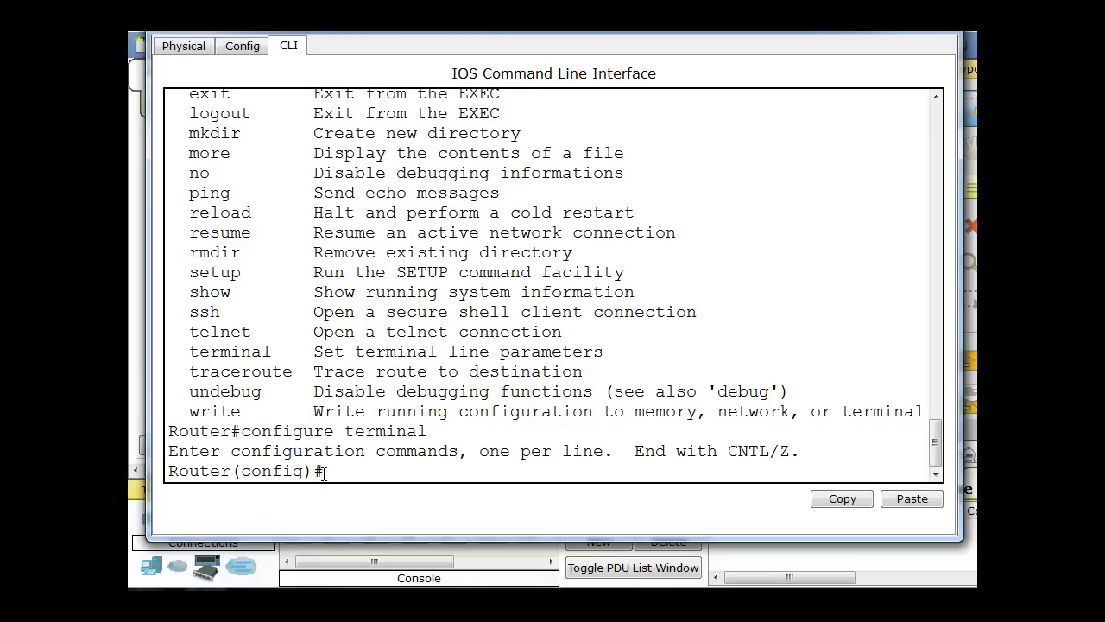
pyautogui.moveTo(231, 470); pyautogui.dragTo(333, 472)
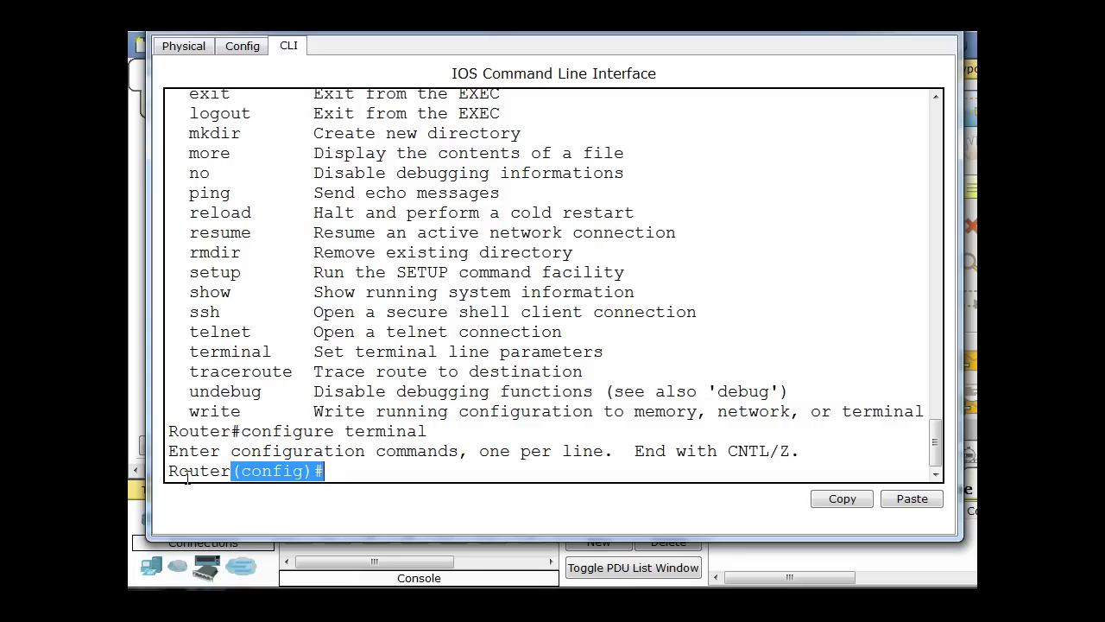
pyautogui.click(350, 470)
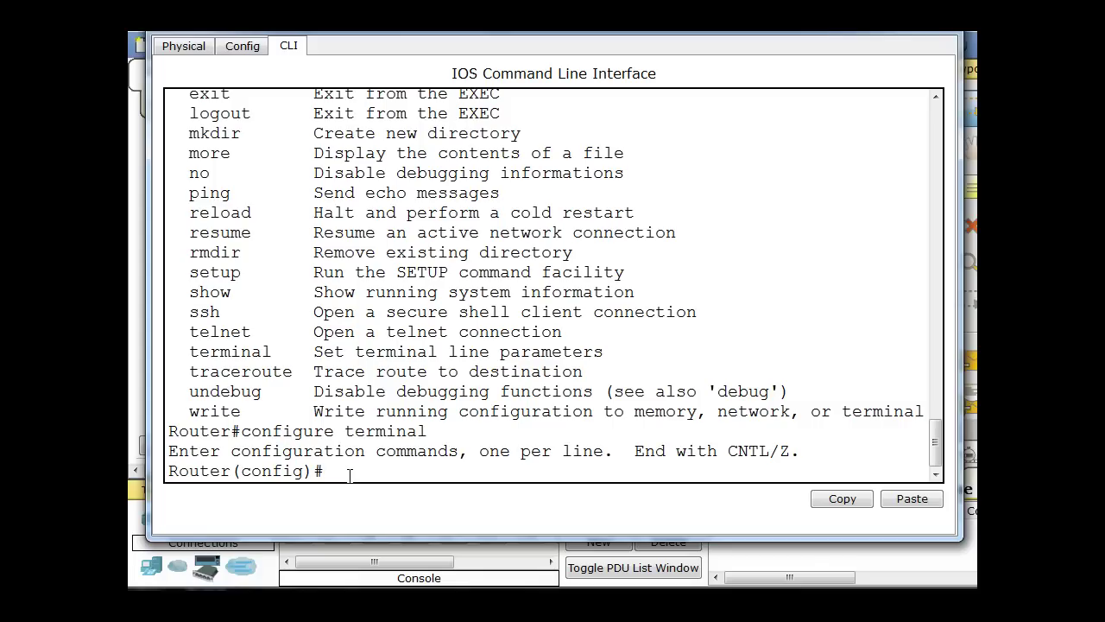
# Query the hostname command's help with '?' to see it expects a WORD argument.
pyautogui.write('hostname')
pyautogui.write('?')
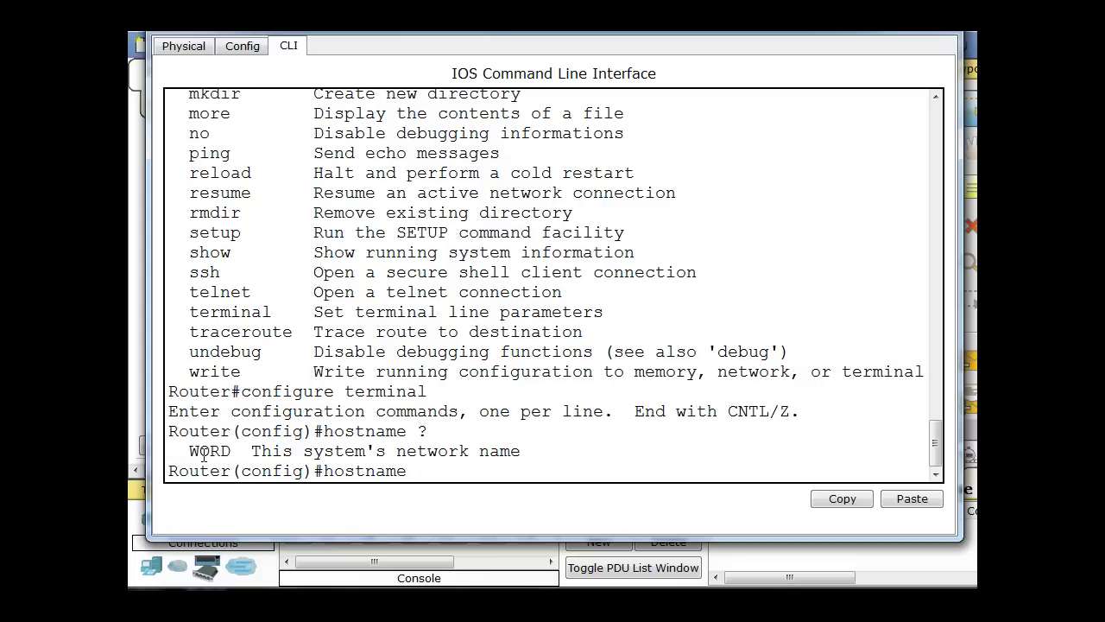
pyautogui.moveTo(188, 450); pyautogui.dragTo(232, 451)
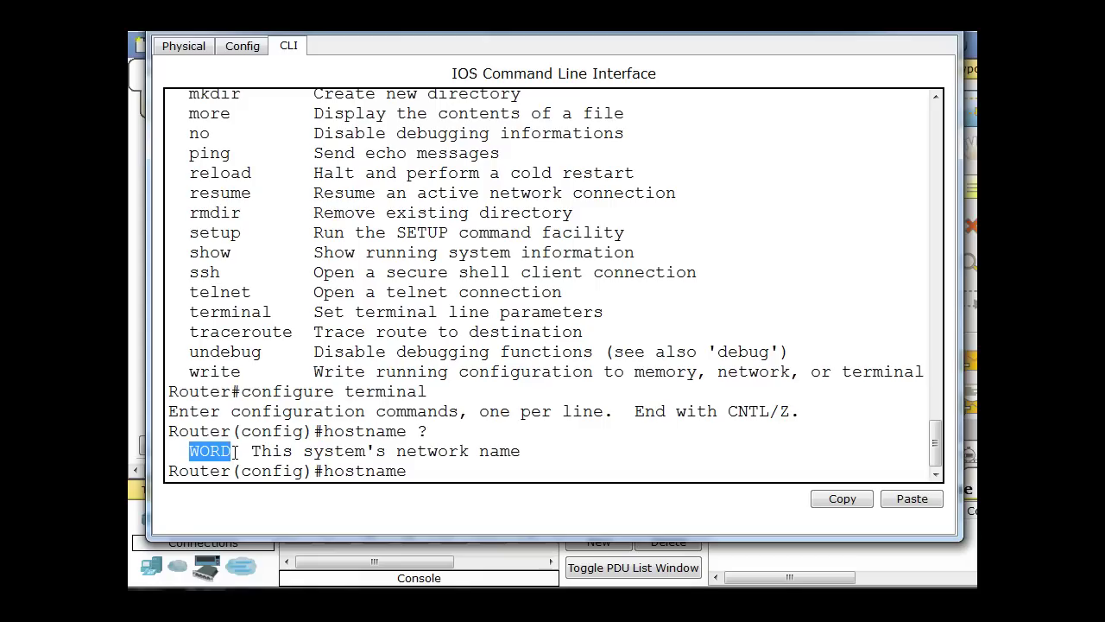
pyautogui.click(424, 471)
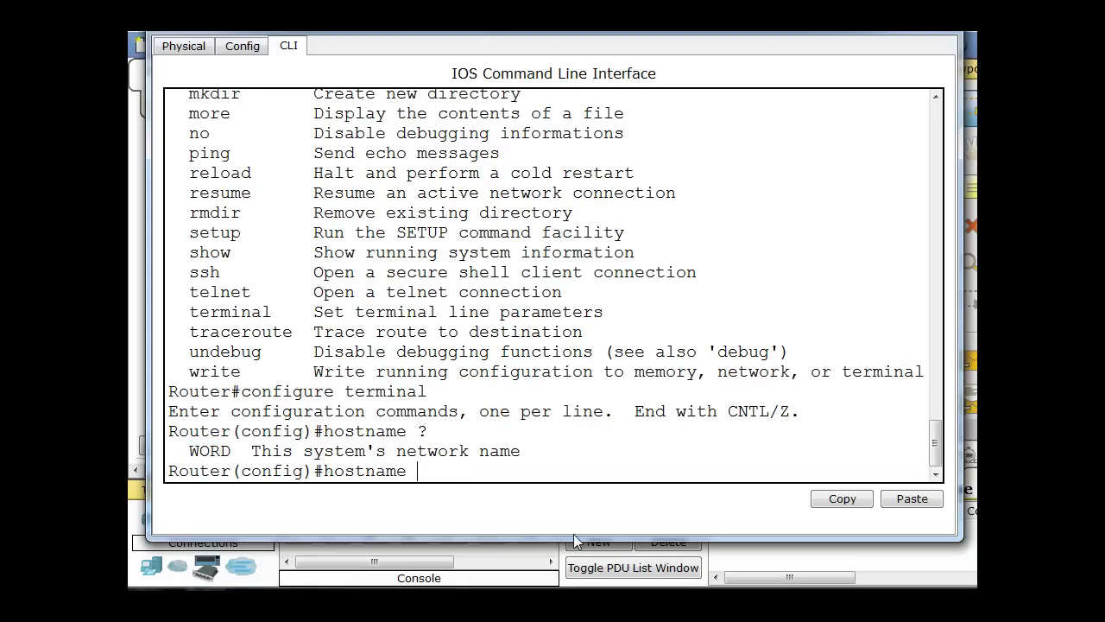
# Rename the router to danscourses, then enter 'hostname R1'.
pyautogui.write('danscourses')
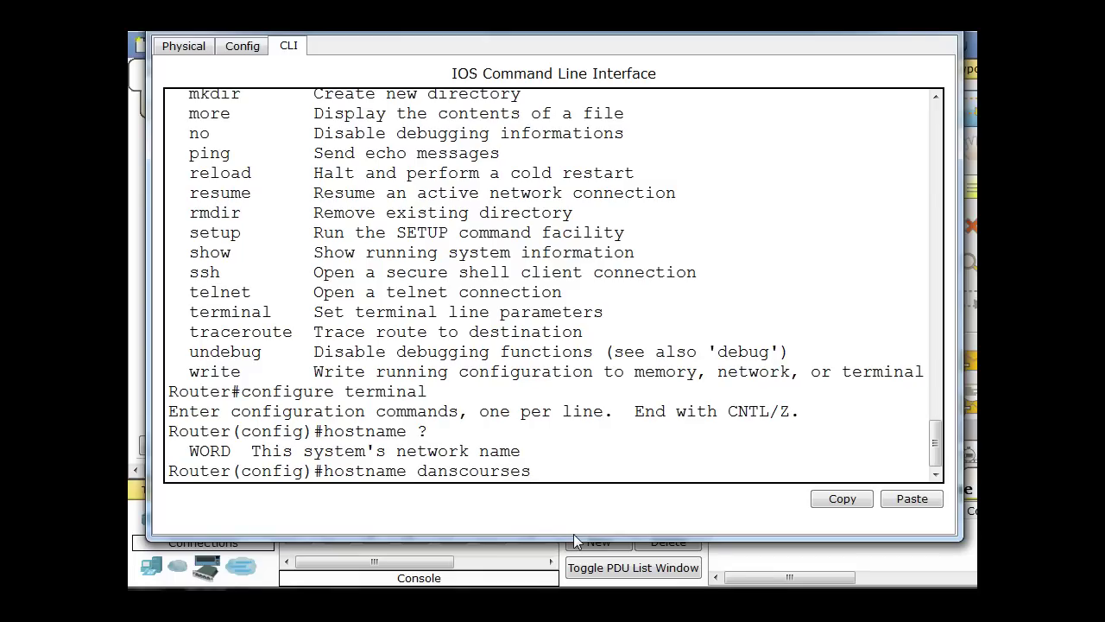
pyautogui.press('Return')
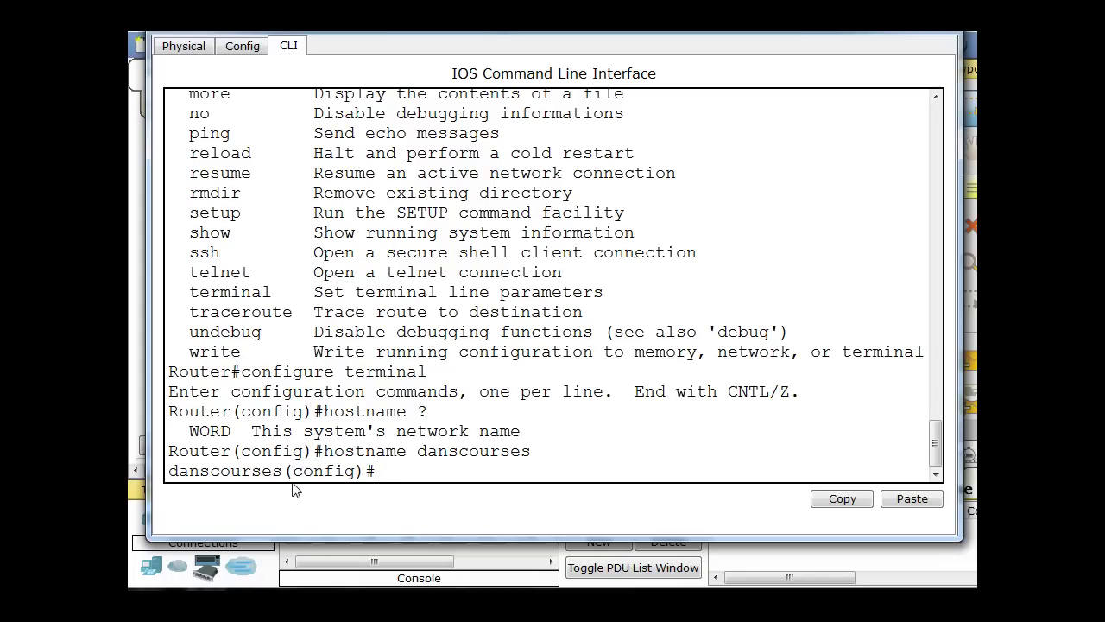
pyautogui.write('hostname R1')
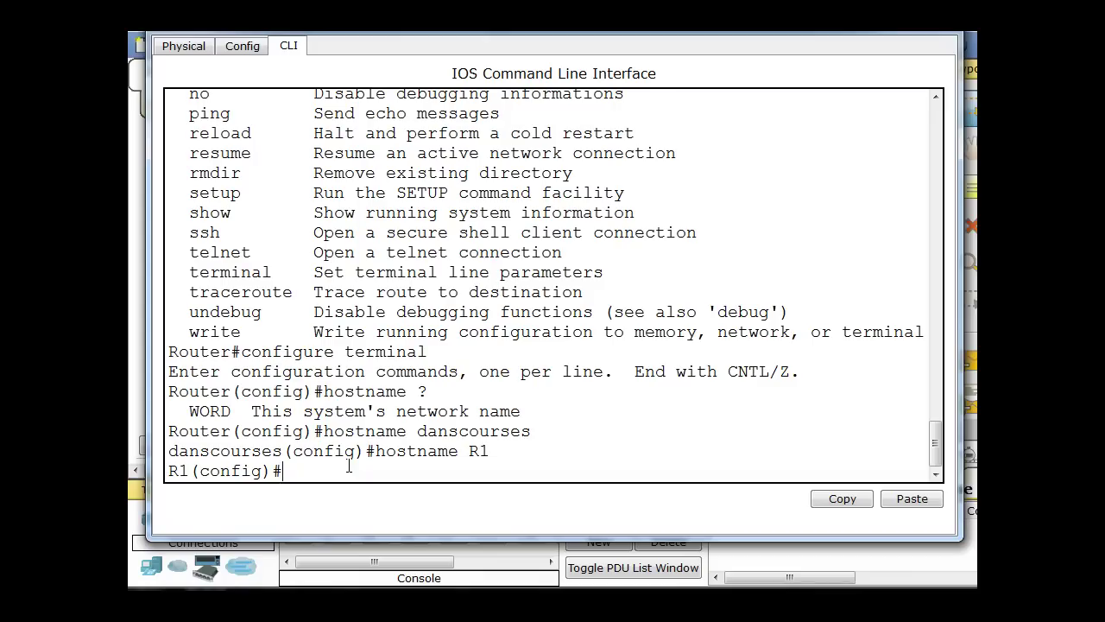
# Exit to the R1# prompt and copy running-config to startup-config, accepting the default filename.
pyautogui.hotkey('ctrl', 'z')
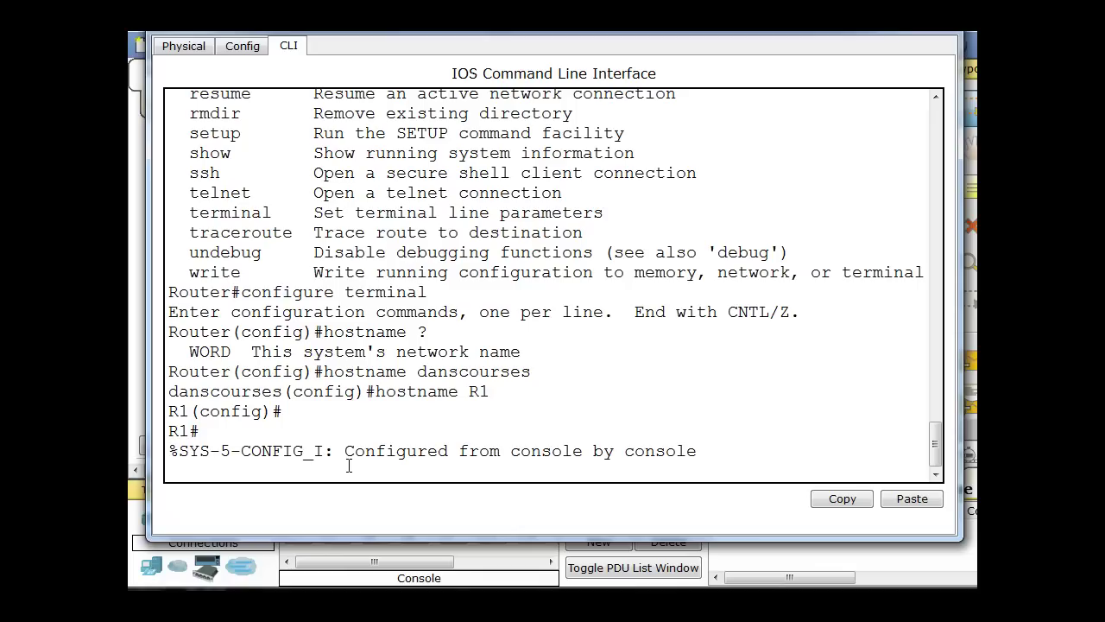
pyautogui.press('Return')
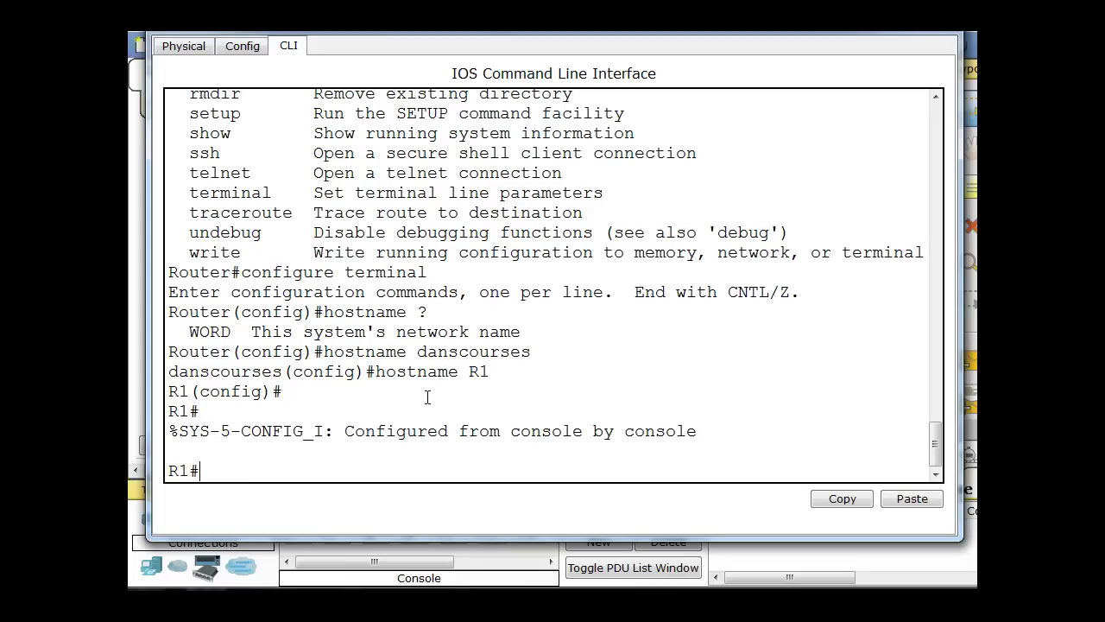
pyautogui.write('copy runn')
pyautogui.press('BackSpace')
pyautogui.press('Tab')
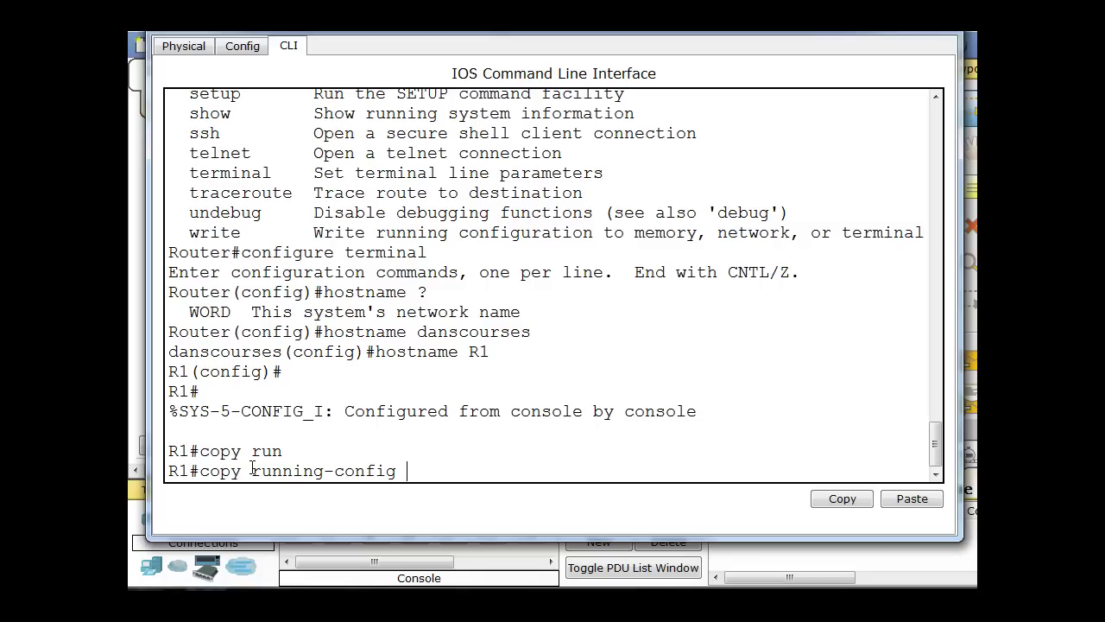
pyautogui.moveTo(251, 470); pyautogui.dragTo(399, 470)
pyautogui.click(406, 472)
pyautogui.write('sta')
pyautogui.press('Tab')
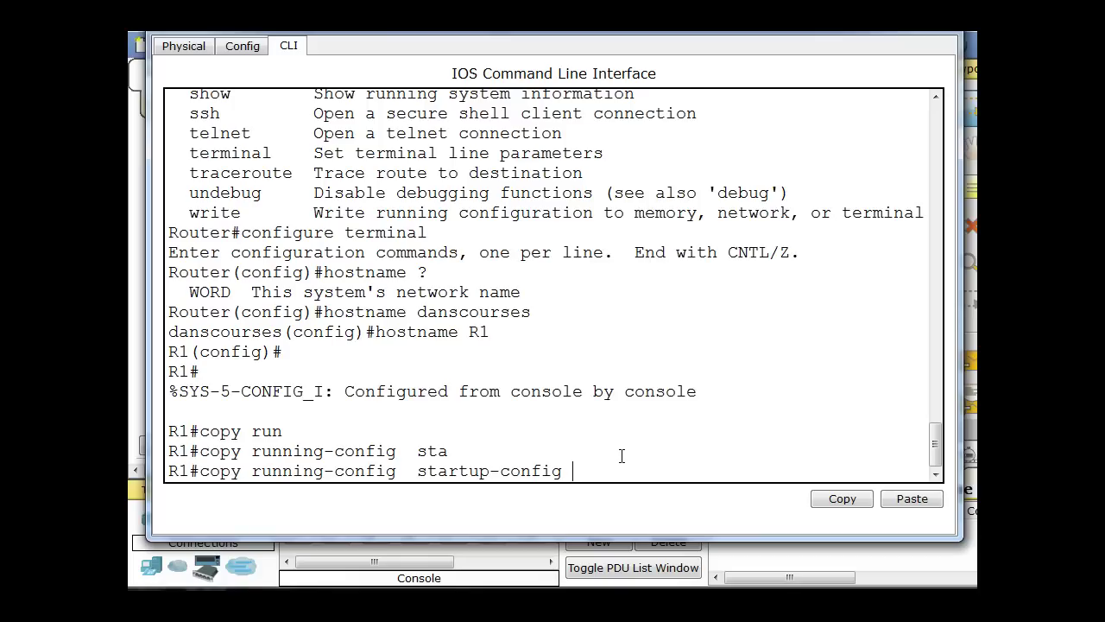
pyautogui.press('Return')
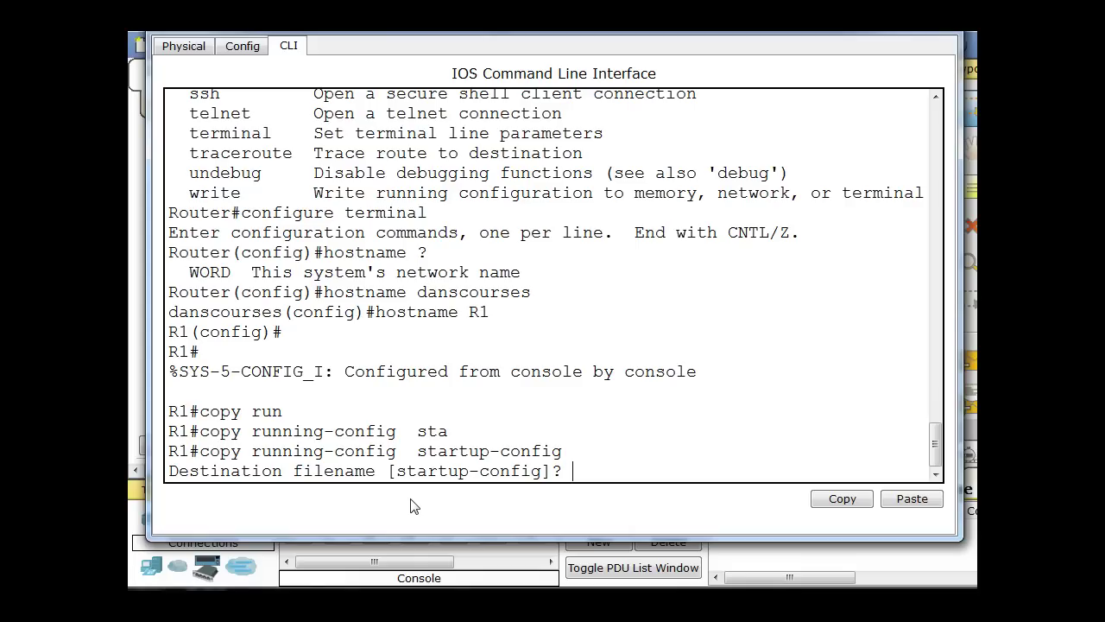
pyautogui.press('Return')
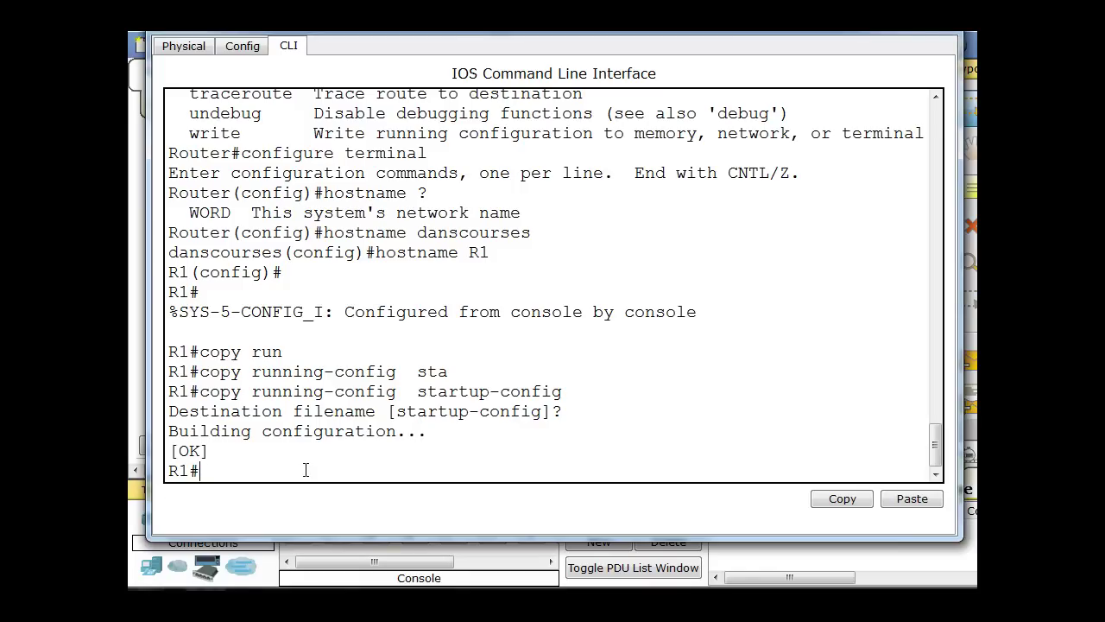
# Browse the command history back to an empty R1# prompt, then type 'show run'.
pyautogui.press('Up')
pyautogui.press('Up')
pyautogui.press('Up')
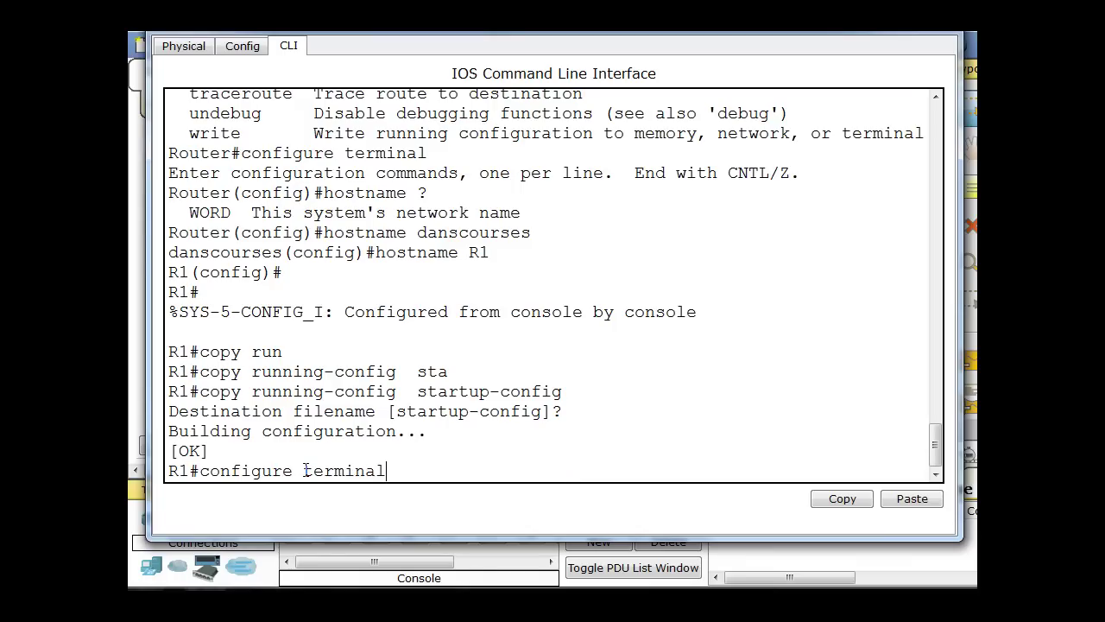
pyautogui.press('Down')
pyautogui.press('Down')
pyautogui.press('Down')
pyautogui.press('Up')
pyautogui.press('Up')
pyautogui.press('Up')
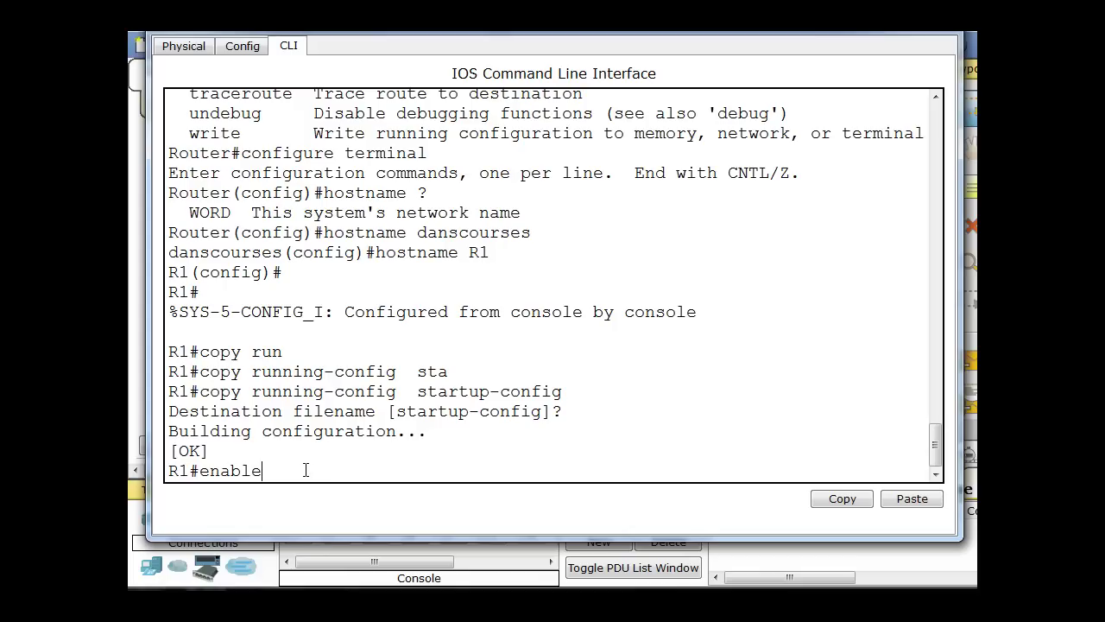
pyautogui.press('Down')
pyautogui.press('Down')
pyautogui.press('Down')
pyautogui.press('Up')
pyautogui.press('Up')
pyautogui.press('Down')
pyautogui.press('Down')
pyautogui.write('show')
pyautogui.write('run')
# Run show running-config and point out the version 12.2, no service and hostname R1 lines.
pyautogui.press('Tab')
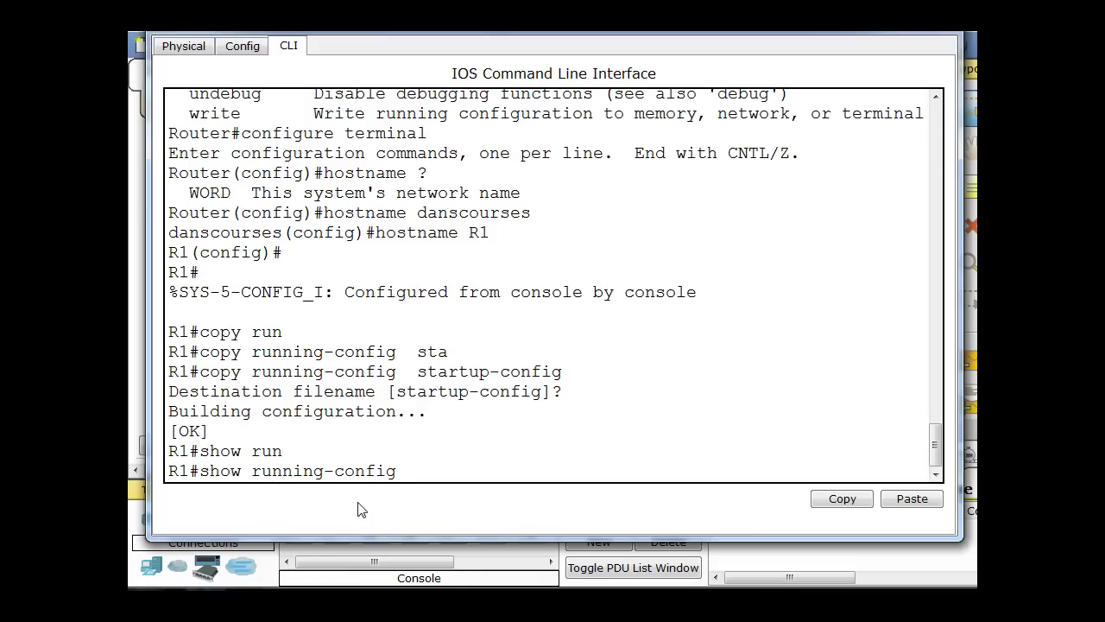
pyautogui.press('Return')
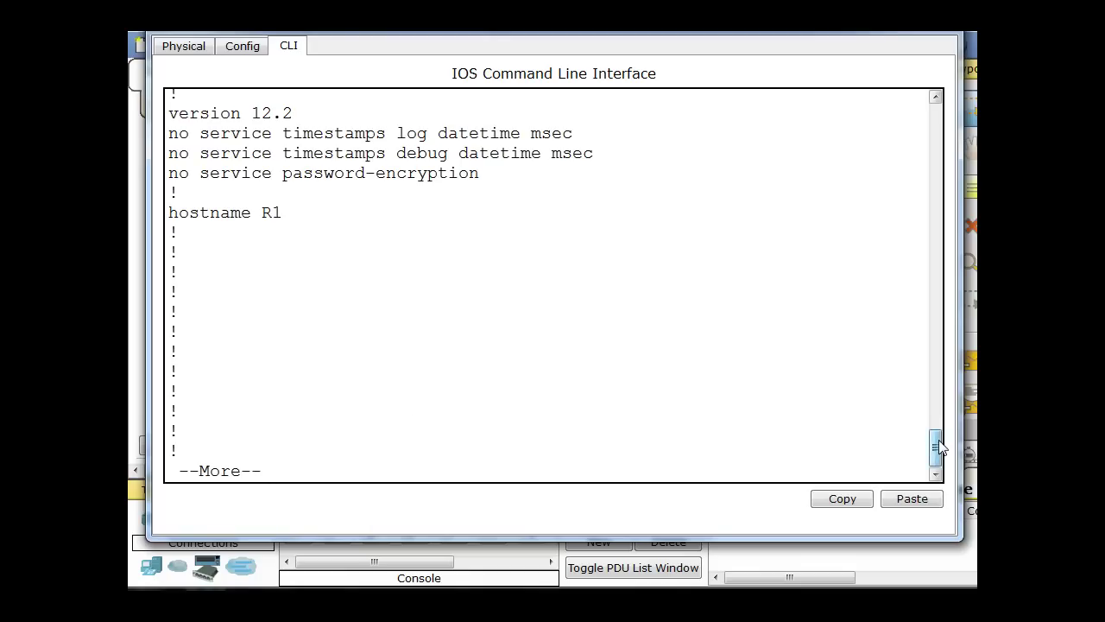
pyautogui.scroll(1, 937, 444)
pyautogui.moveTo(937, 444); pyautogui.dragTo(939, 441)
pyautogui.scroll(-3, 937, 436)
pyautogui.moveTo(295, 113); pyautogui.dragTo(143, 110)
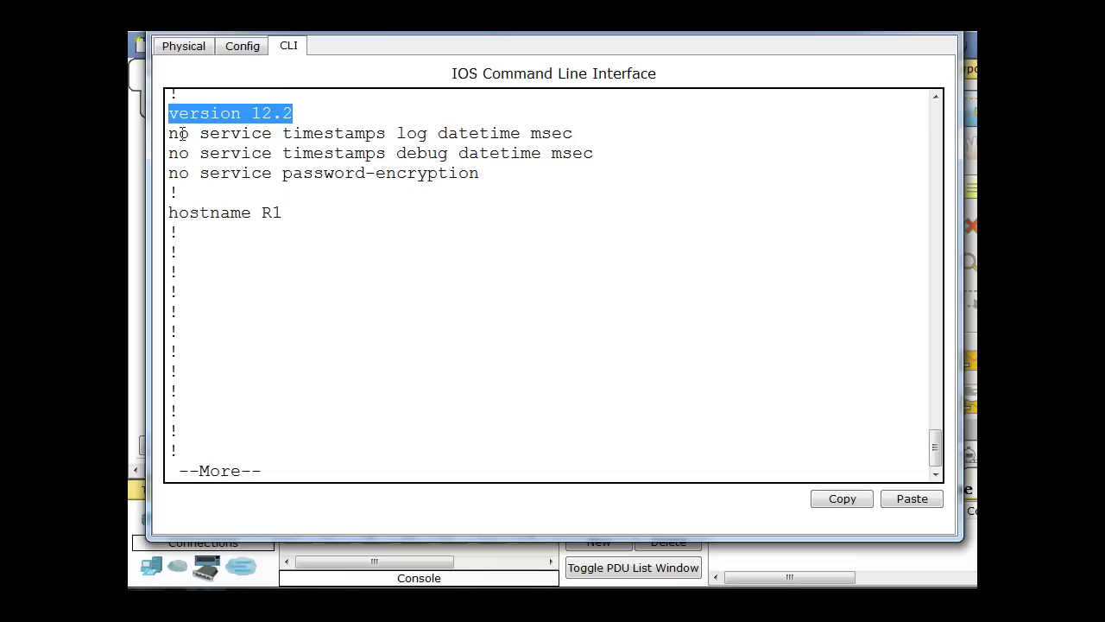
pyautogui.click(530, 176)
pyautogui.moveTo(530, 177); pyautogui.dragTo(169, 134)
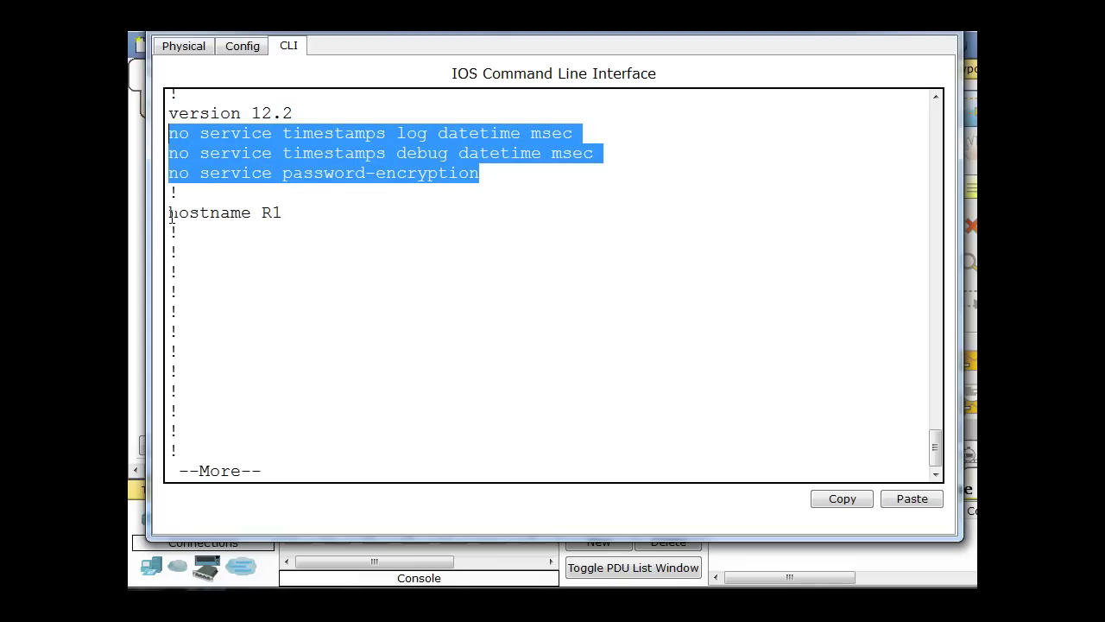
pyautogui.moveTo(170, 214); pyautogui.dragTo(320, 221)
pyautogui.click(320, 227)
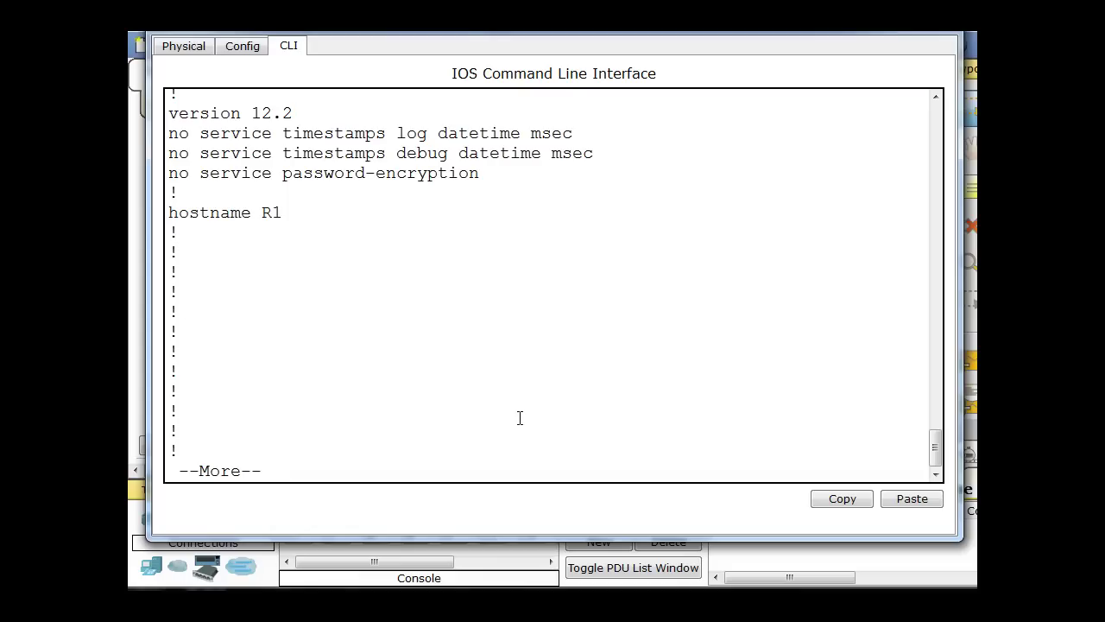
# Page through the output past the FastEthernet0/0 shutdown line to the line con 0 entry.
pyautogui.press('space')
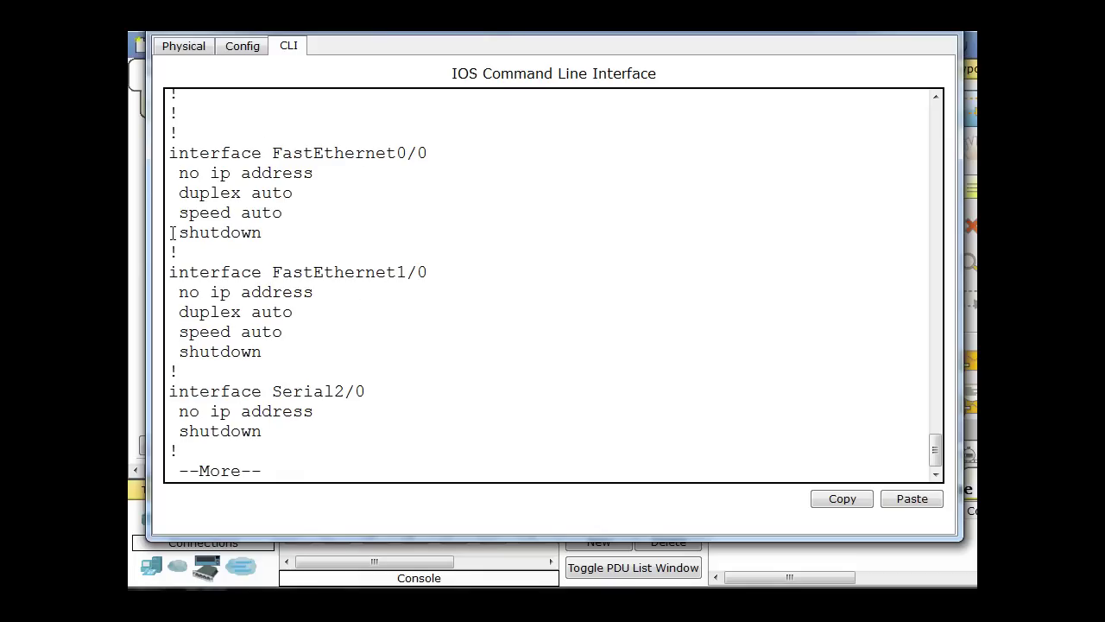
pyautogui.moveTo(169, 232); pyautogui.dragTo(284, 232)
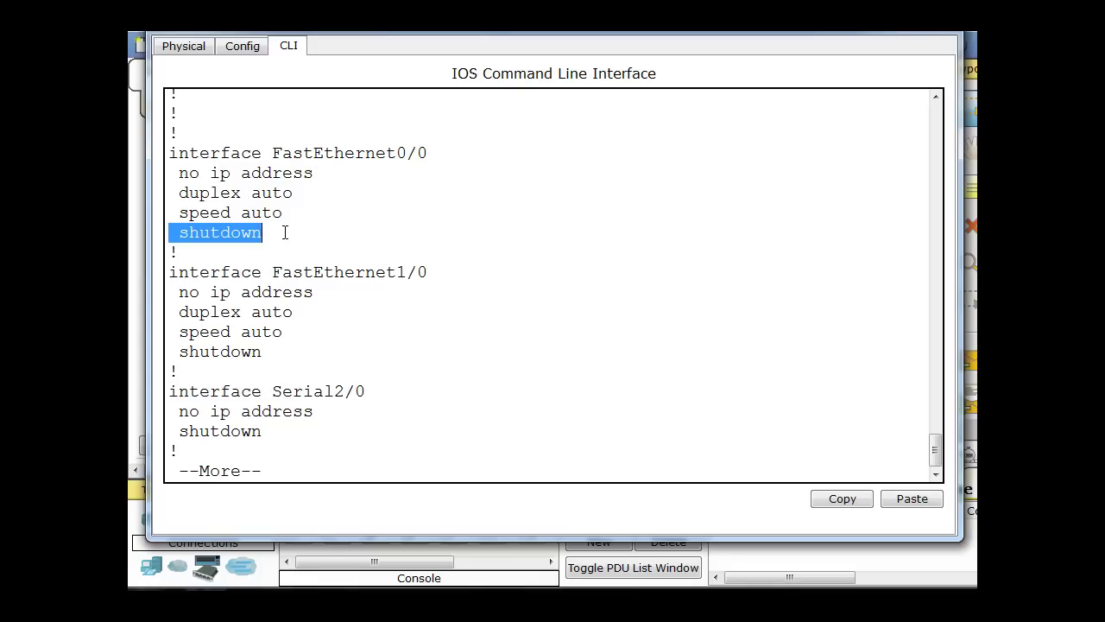
pyautogui.press('space')
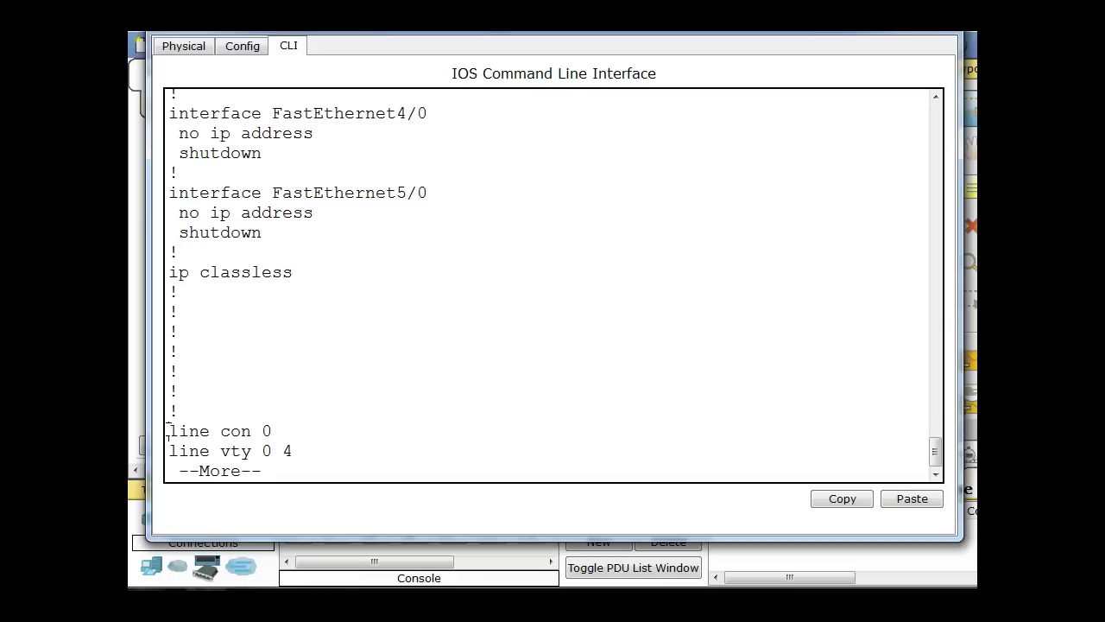
pyautogui.moveTo(168, 432); pyautogui.dragTo(279, 429)
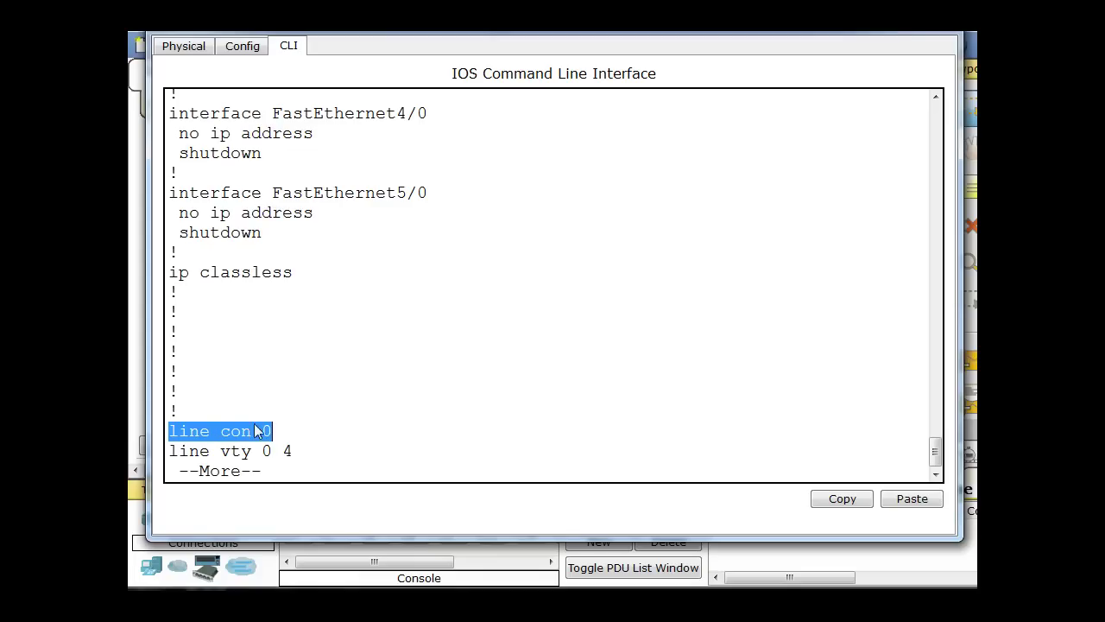
pyautogui.click(280, 429)
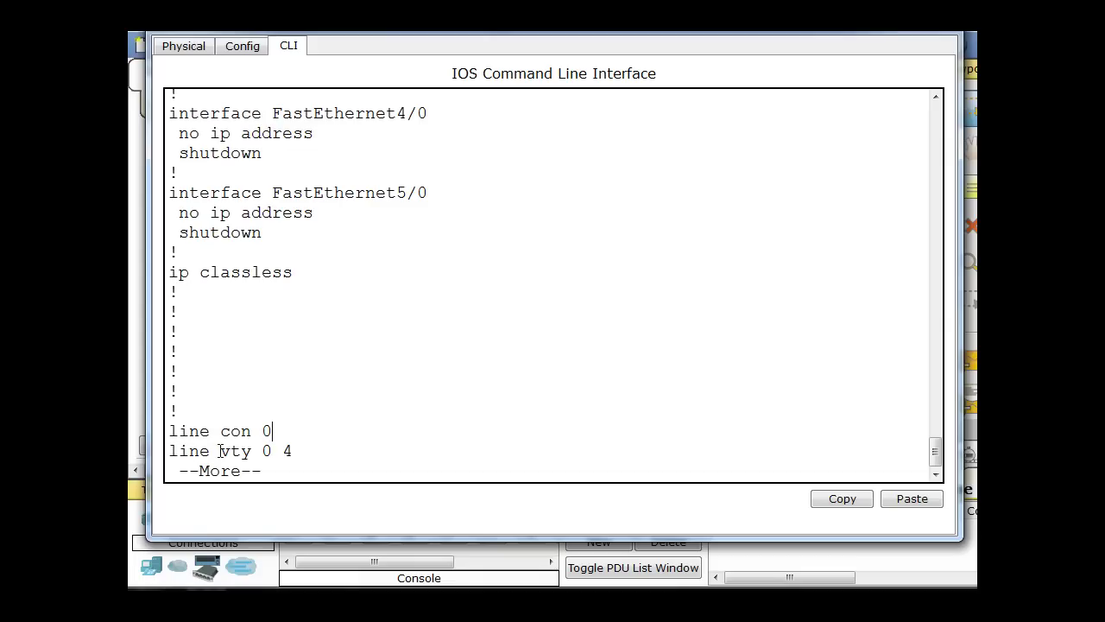
pyautogui.moveTo(220, 451); pyautogui.dragTo(254, 448)
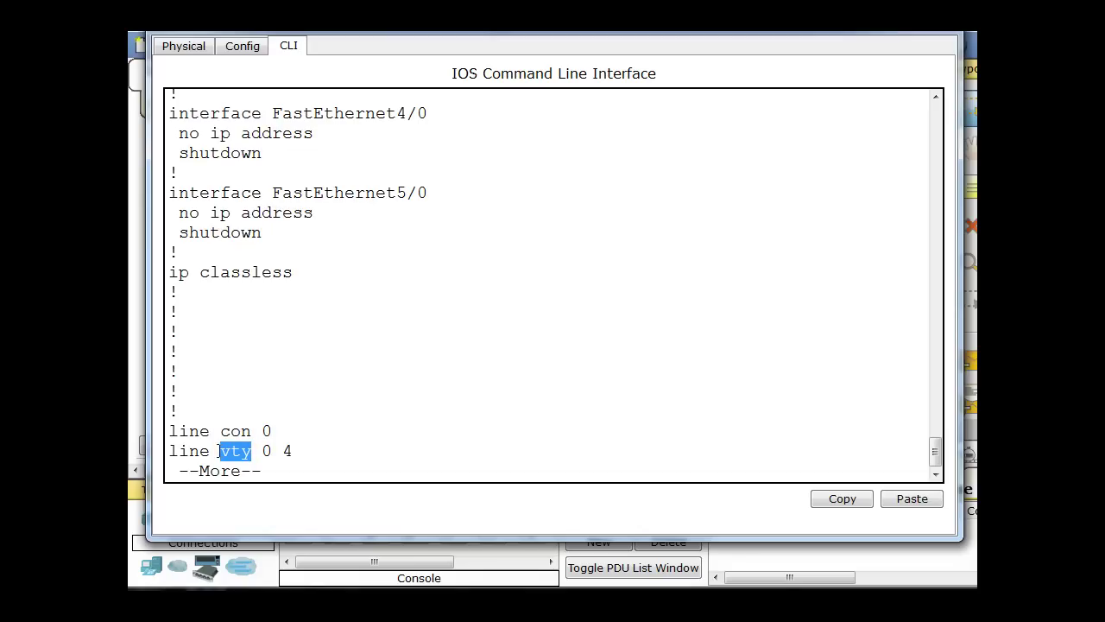
pyautogui.moveTo(170, 451); pyautogui.dragTo(294, 446)
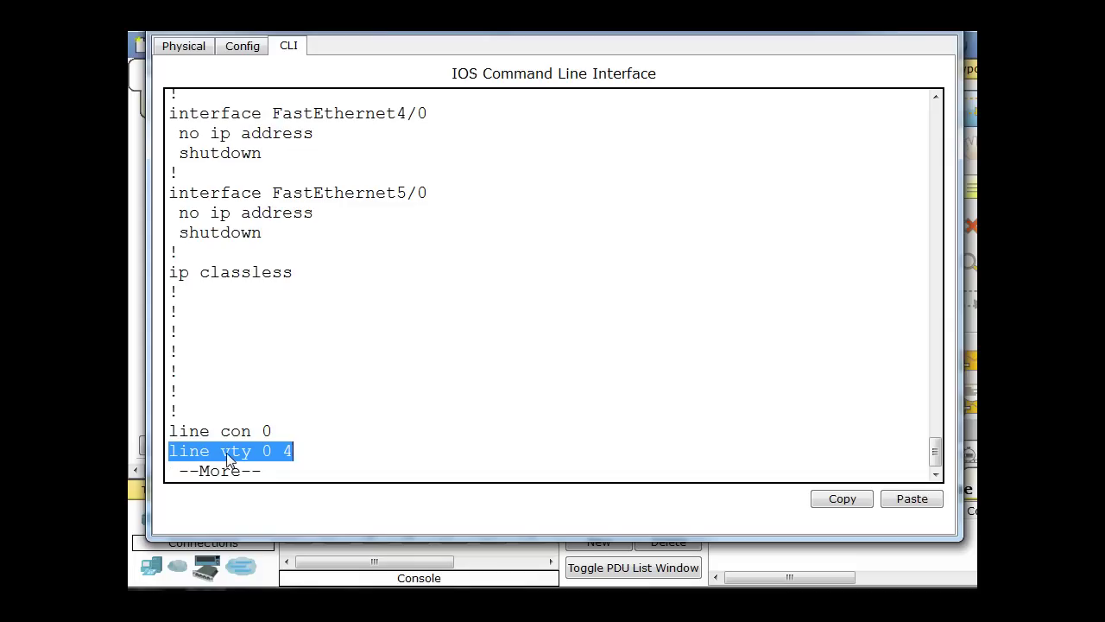
pyautogui.click(264, 456)
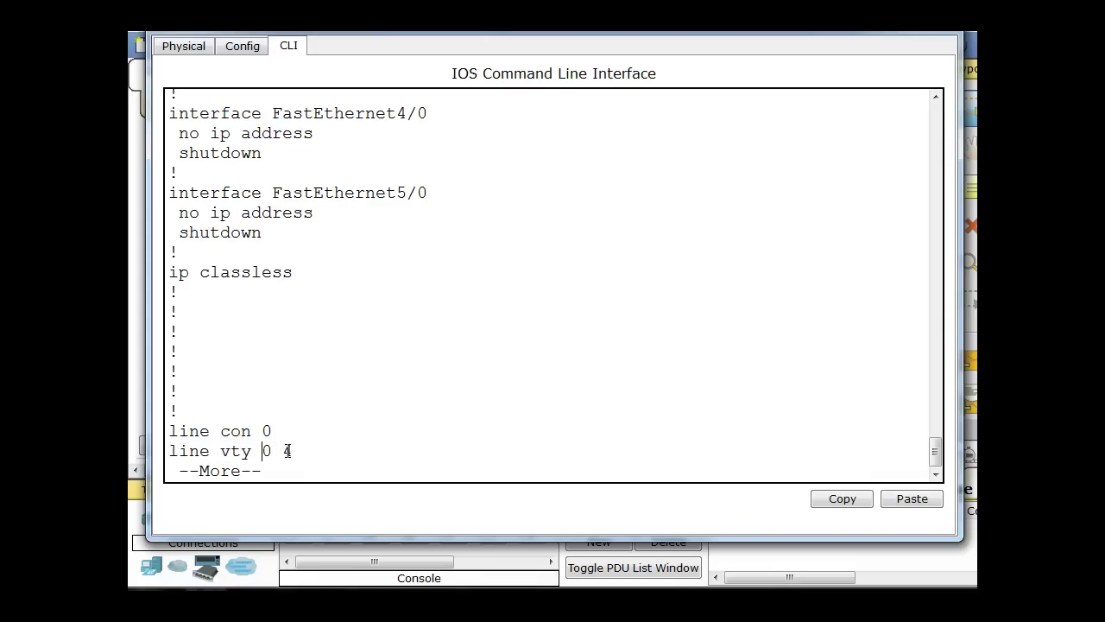
pyautogui.moveTo(293, 451); pyautogui.dragTo(262, 451)
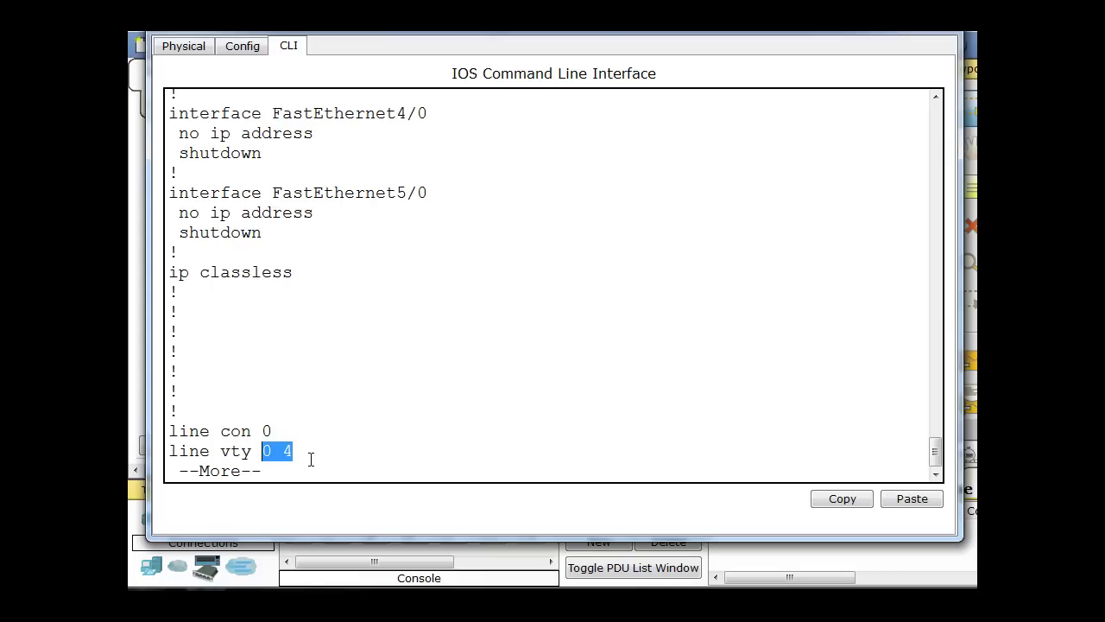